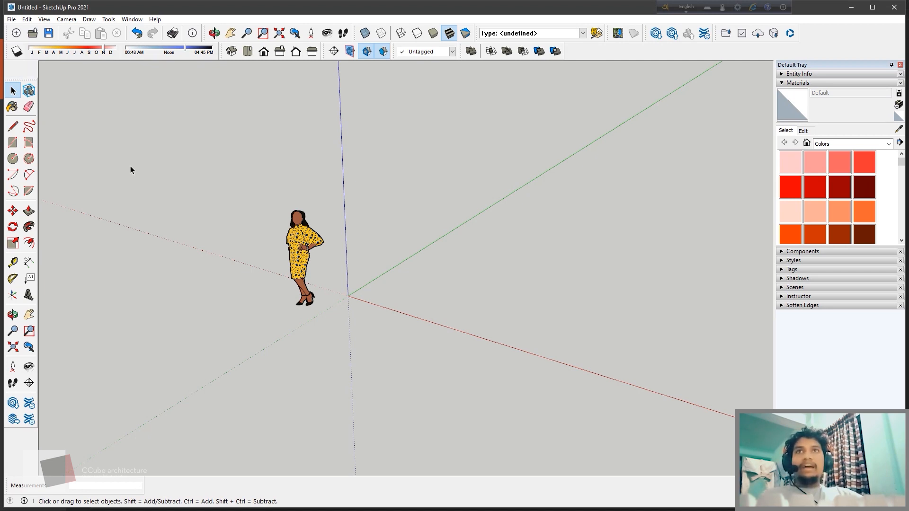
- Draw two connected straight lines with the Line tool, the second about 23' 10" long, and end the chain there
left_click(14, 127)
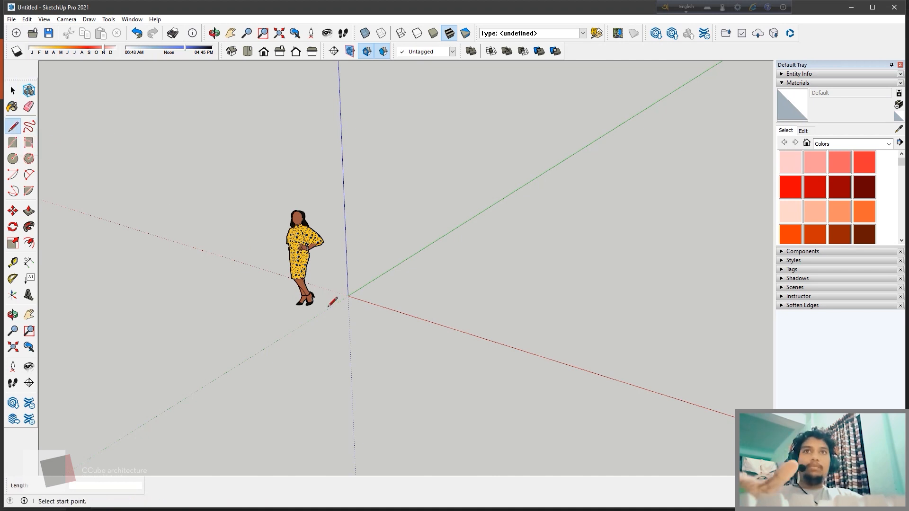
left_click(13, 87)
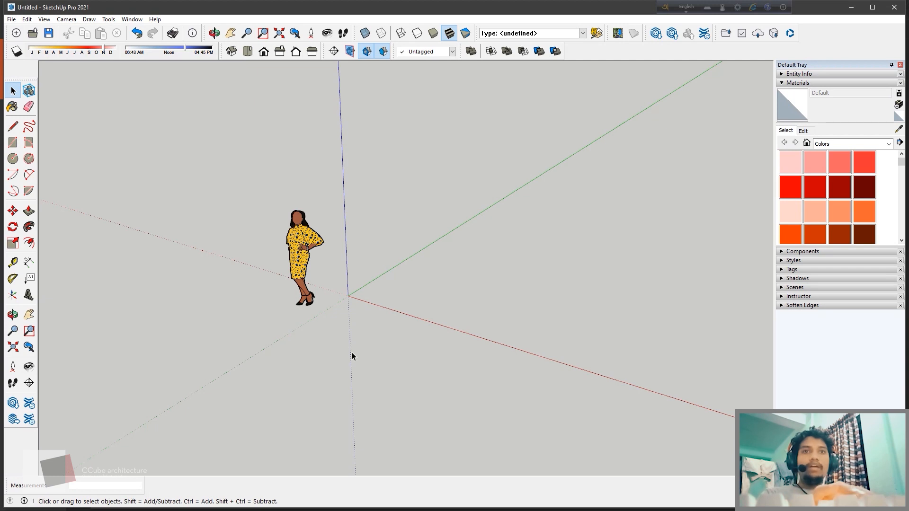
key("l")
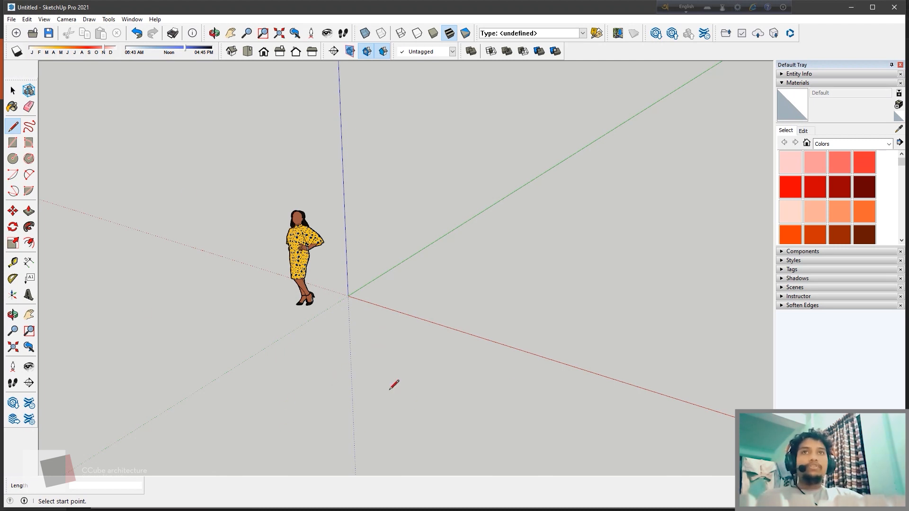
left_click(318, 387)
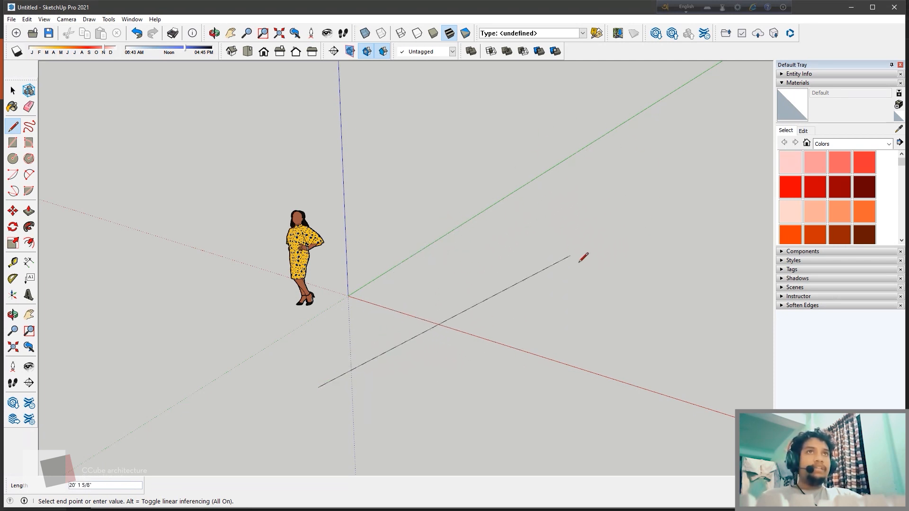
left_click(607, 190)
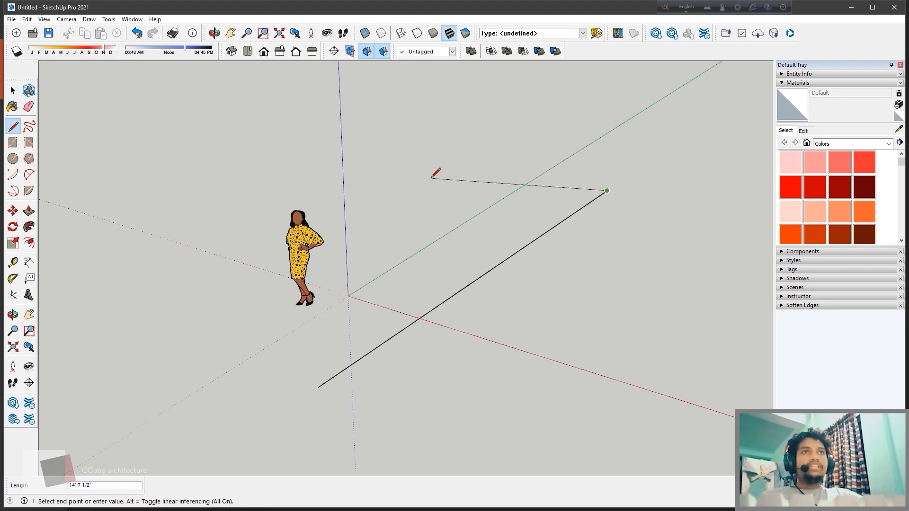
left_click(324, 176)
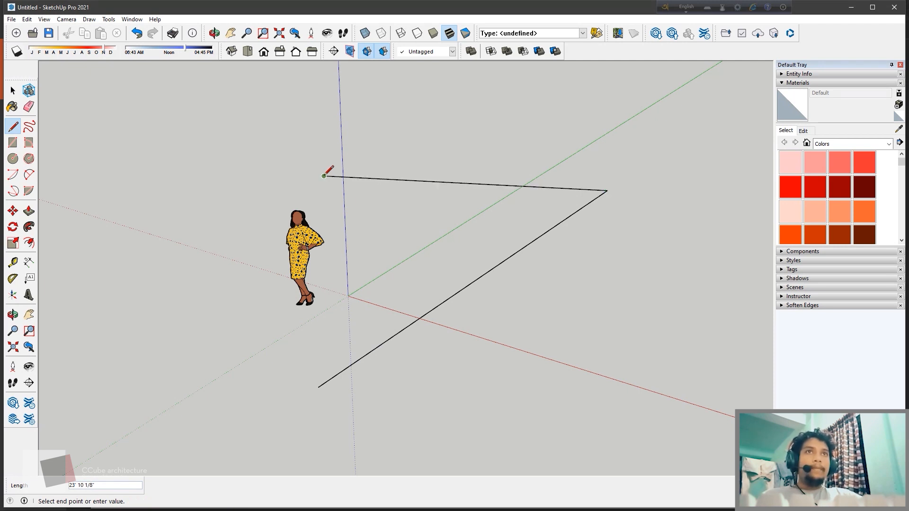
key("Escape")
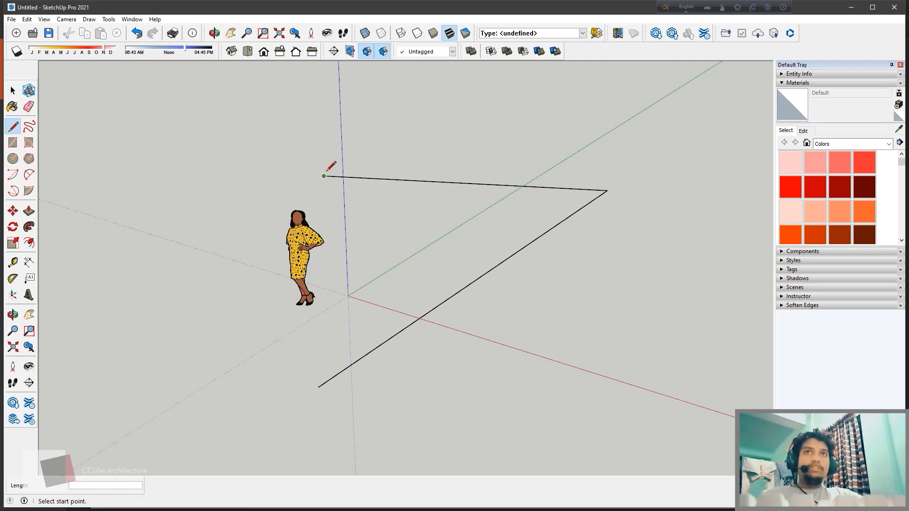
left_click(324, 177)
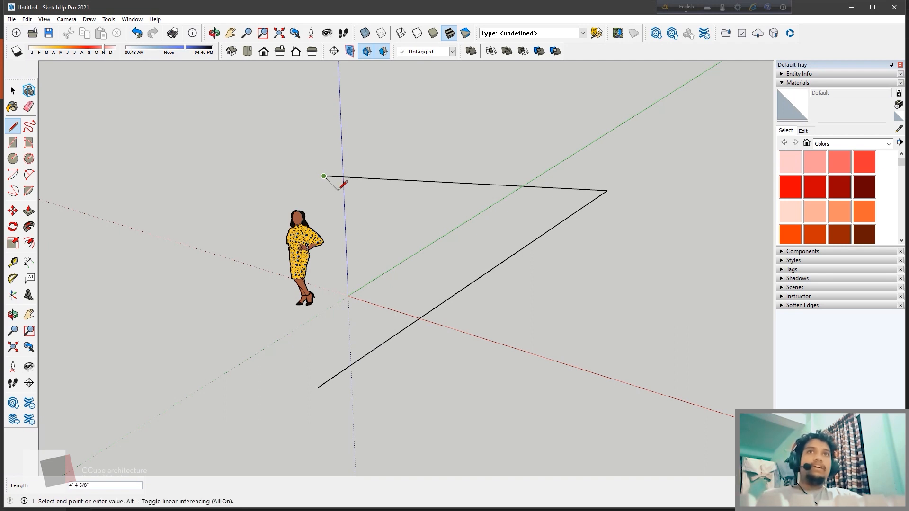
key("Escape")
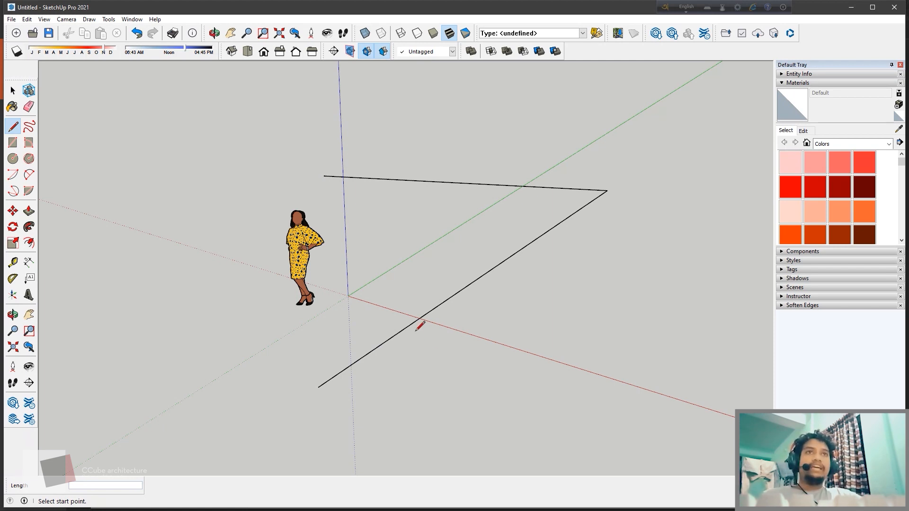
- Delete the two connected practice lines
scroll(417, 330, "down", 1)
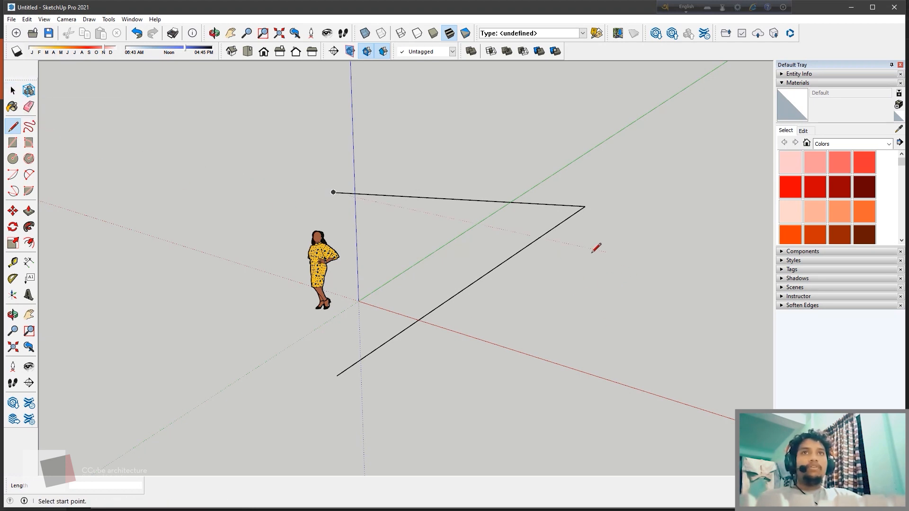
middle_click_drag(606, 260, 633, 313)
key("l")
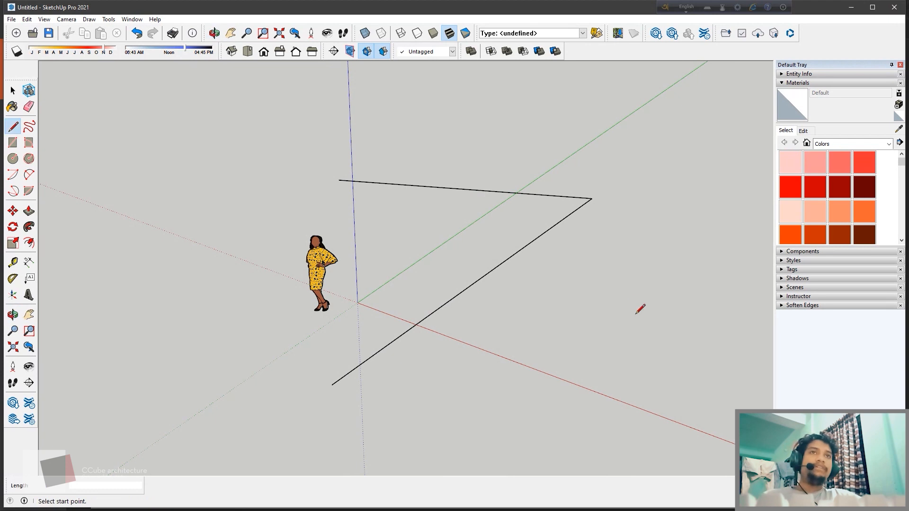
middle_click_drag(623, 263, 578, 280)
key("space")
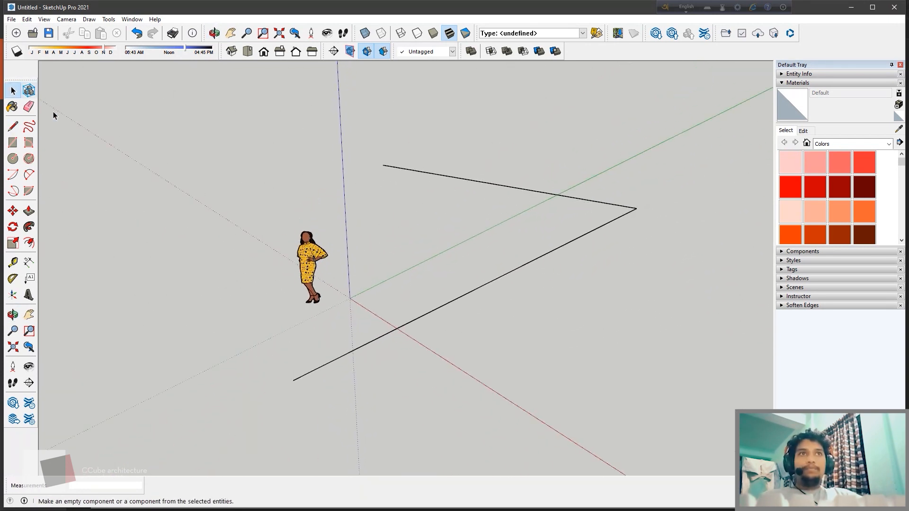
left_click_drag(681, 304, 583, 174)
key("Delete")
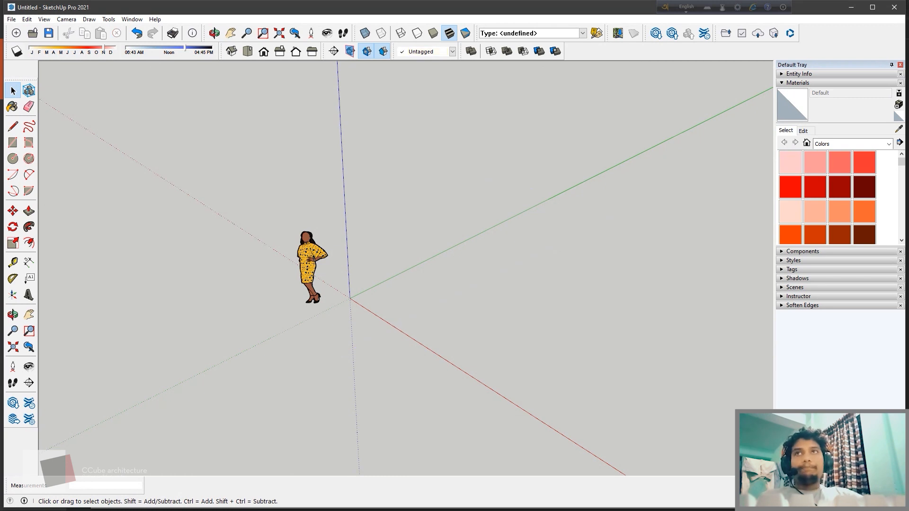
- Draw a line about 12' 3" long parallel to the red axis and a connected line parallel to the green axis
key("l")
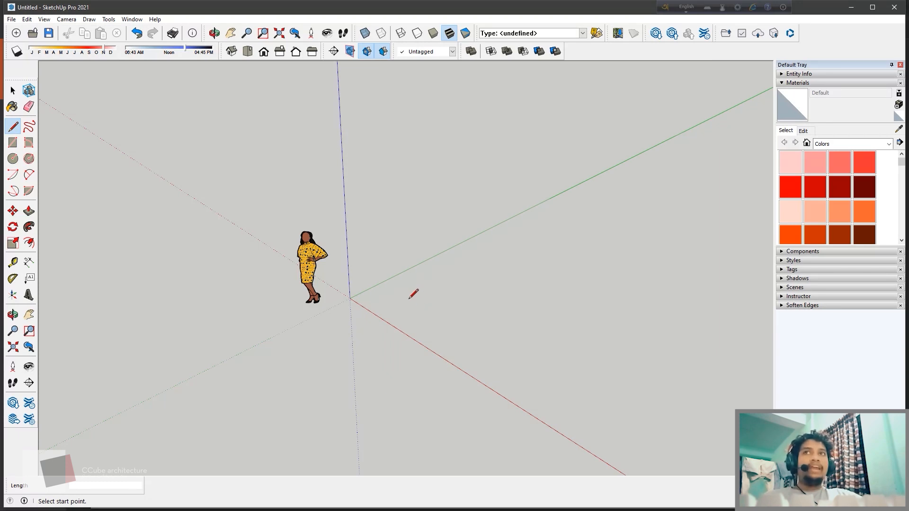
left_click(410, 302)
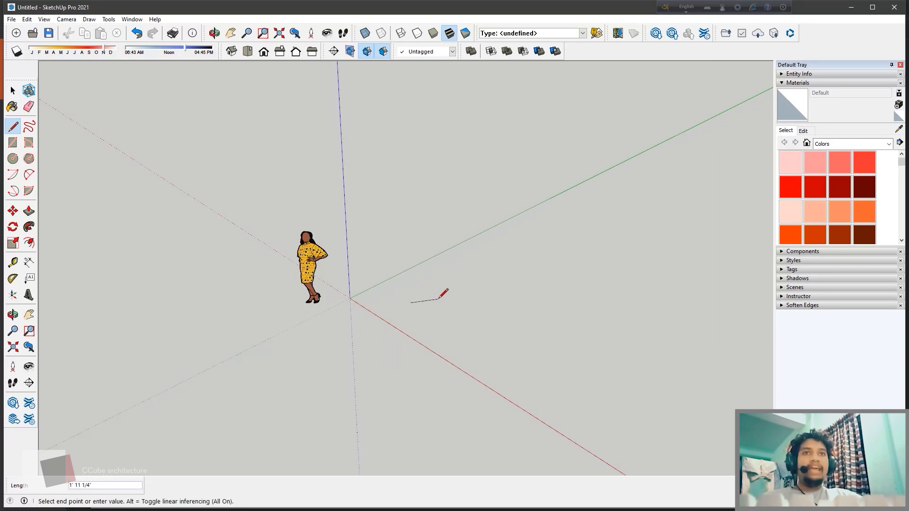
key("Escape")
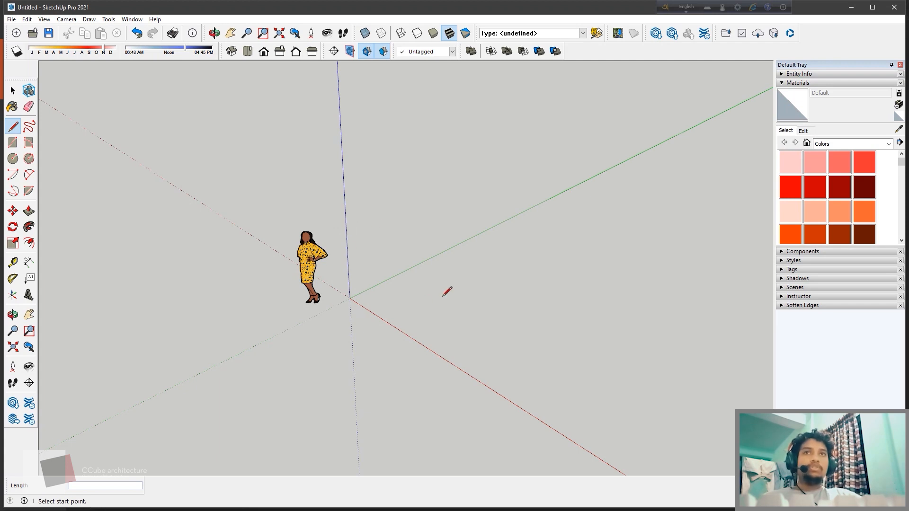
left_click(393, 300)
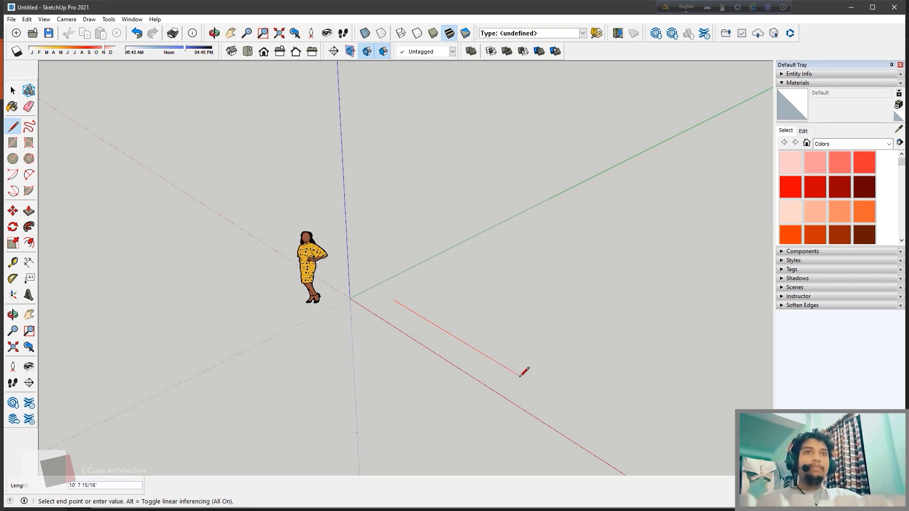
left_click(543, 388)
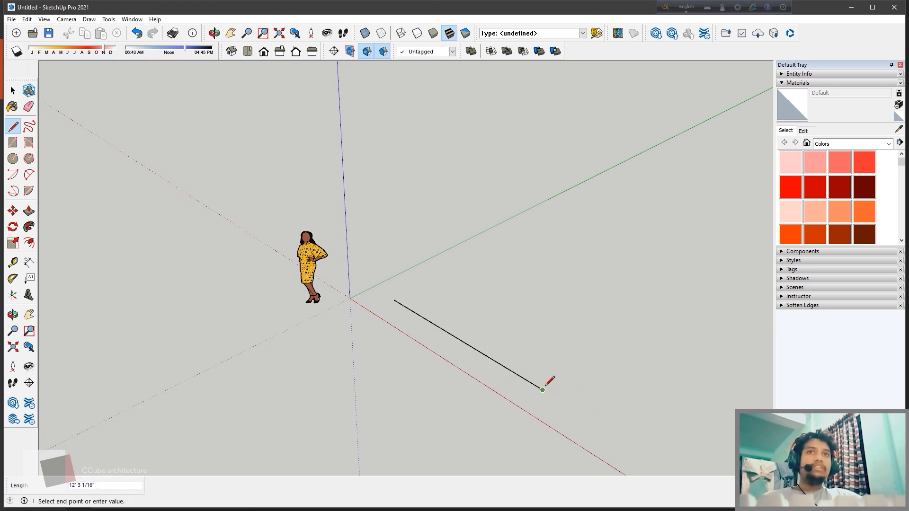
middle_click_drag(550, 379, 499, 371)
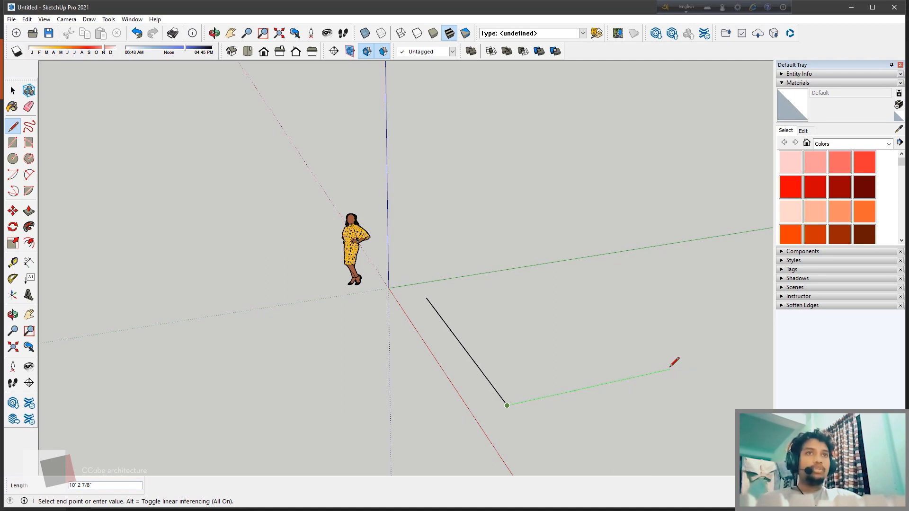
left_click(685, 366)
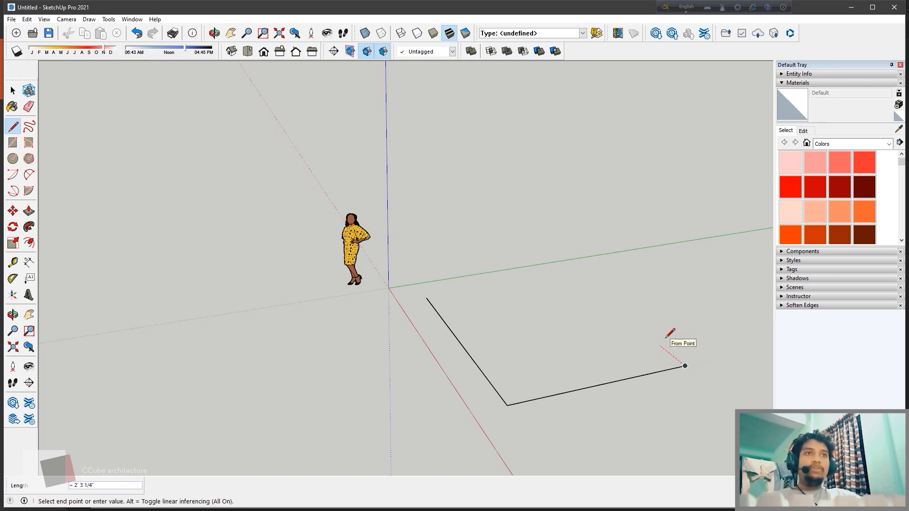
key("Escape")
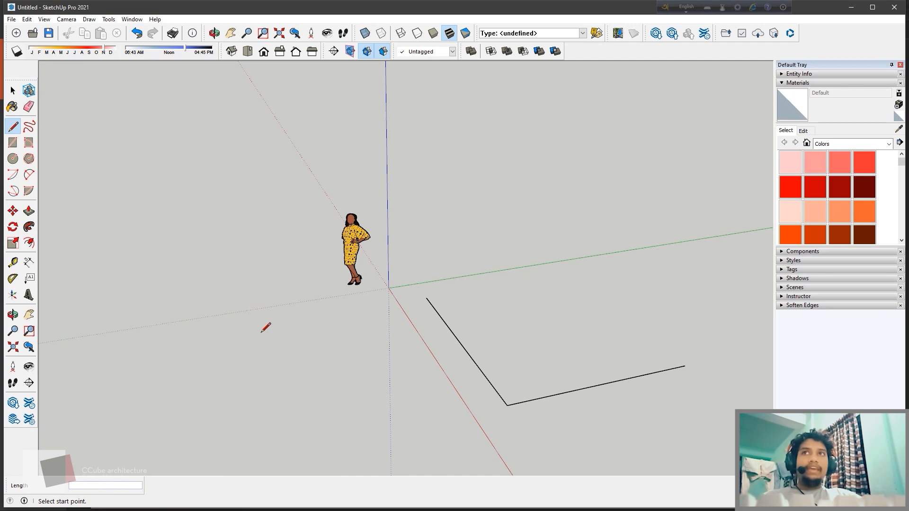
- Draw a separate line about 17' long across the dotted extension of the green axis
left_click(244, 277)
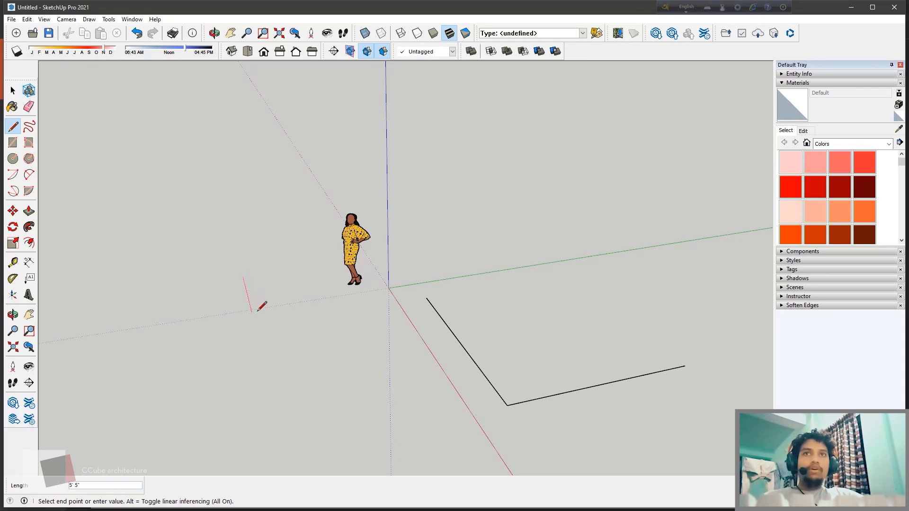
left_click(280, 422)
key("Escape")
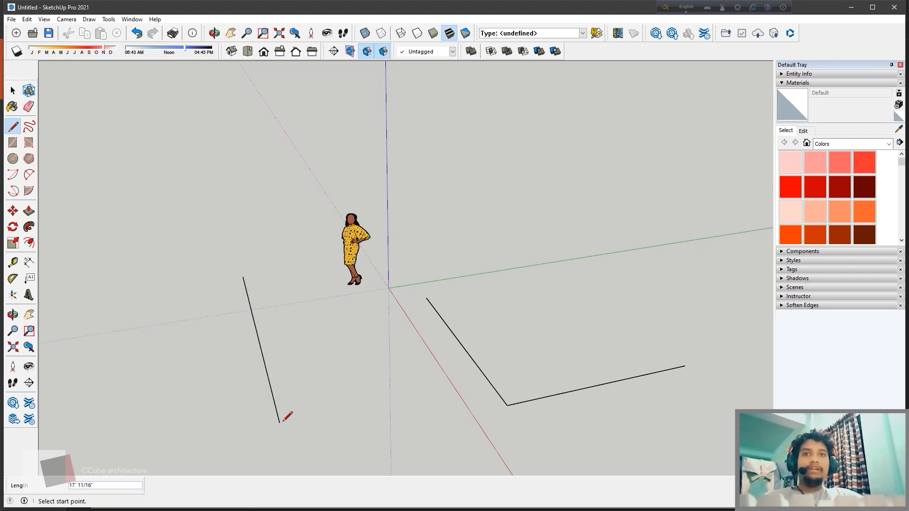
- Delete the separate line that crosses the dotted extension of the green axis
left_click(13, 92)
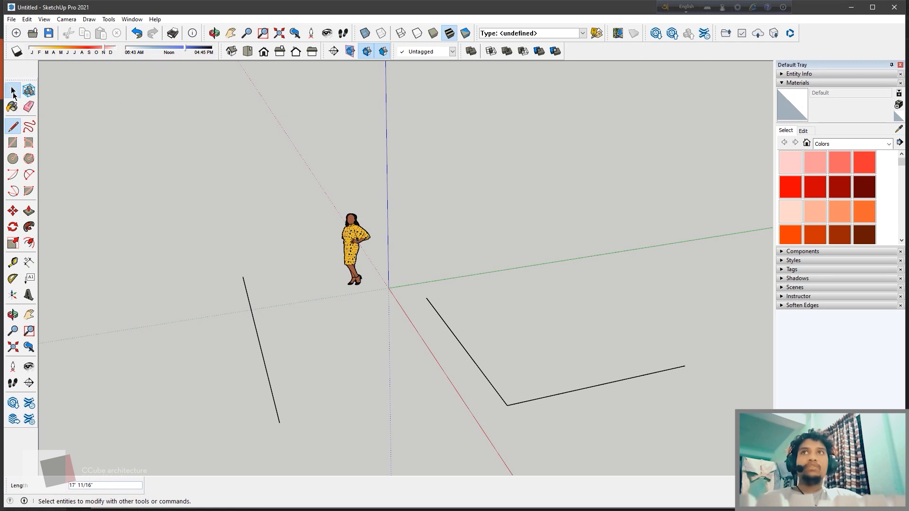
left_click(275, 410)
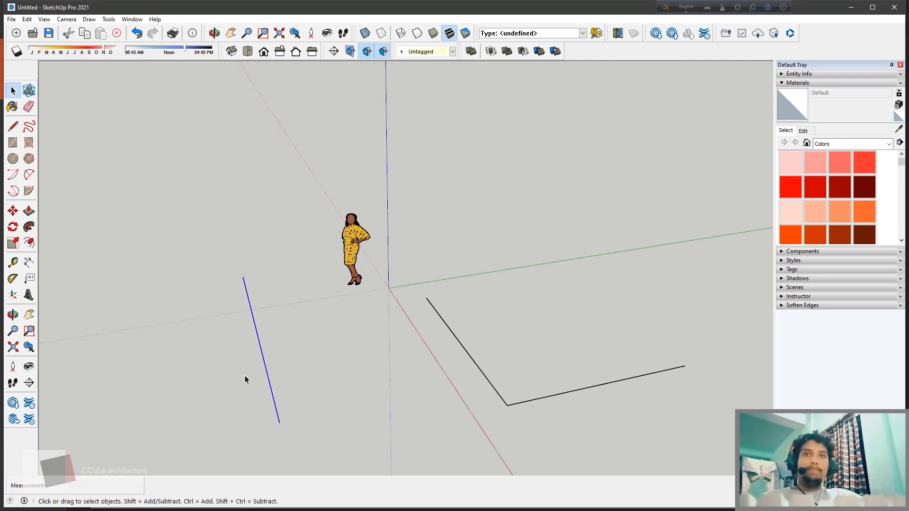
key("Delete")
- Draw a diagonal line, off the axes, starting from the corner shared by the two connected lines
key("l")
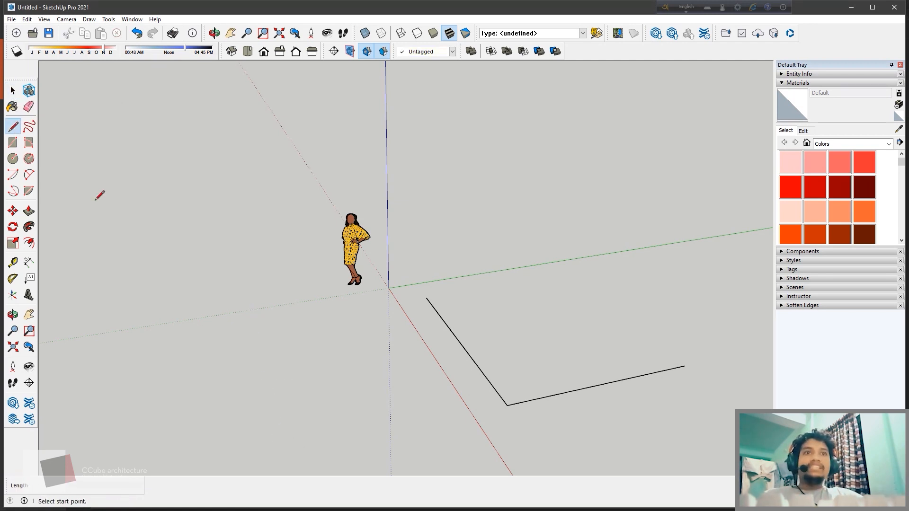
left_click(507, 405)
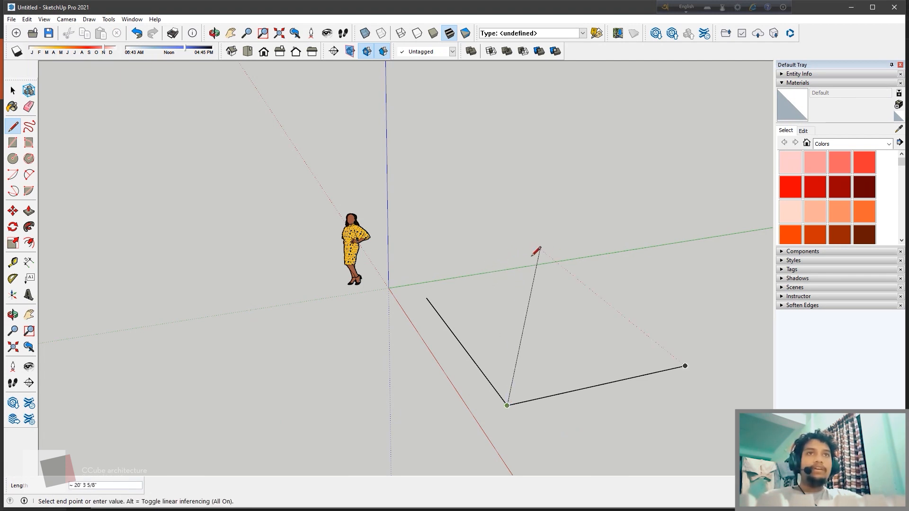
left_click(521, 241)
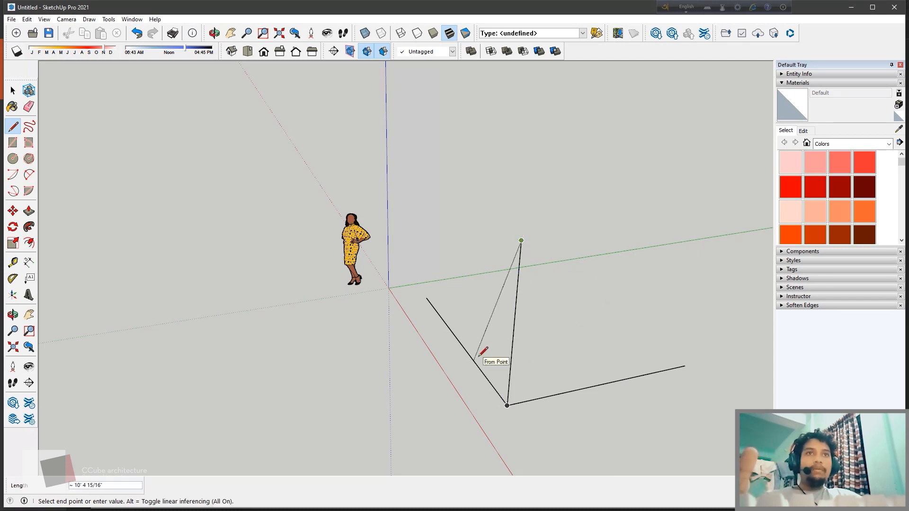
key("Escape")
key("o")
left_click_drag(594, 353, 635, 350)
middle_click_drag(635, 349, 610, 341)
scroll(265, 348, "down", 2)
scroll(725, 407, "up", 1)
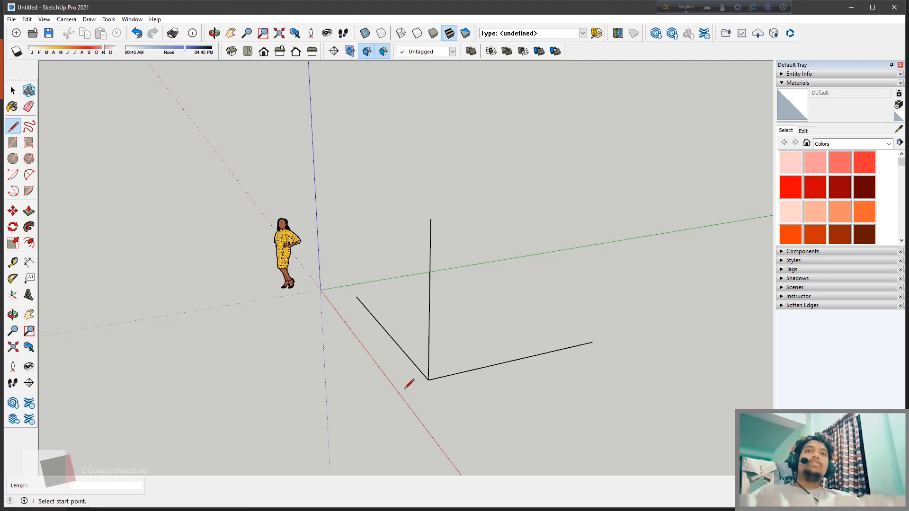
- Draw a separate chain of three lines locked to the axes: along red, up along blue, and along green
middle_click_drag(294, 386, 314, 389)
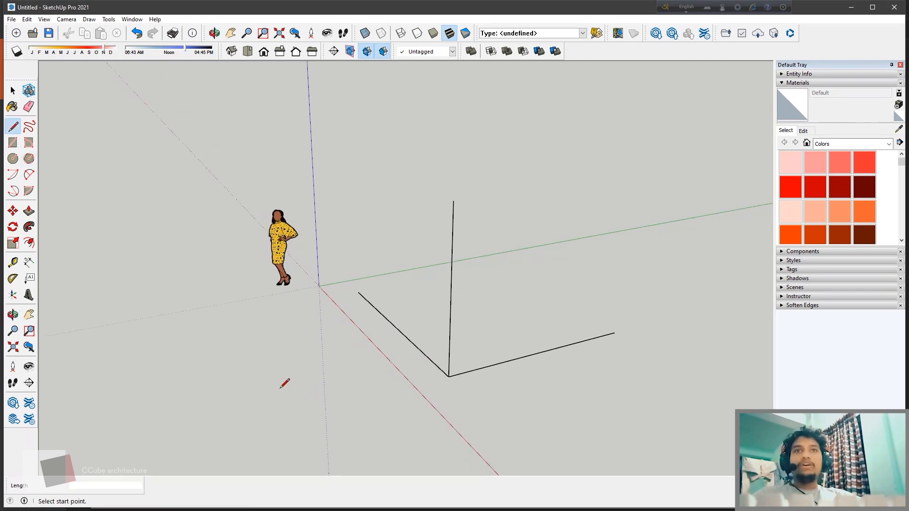
left_click(290, 309)
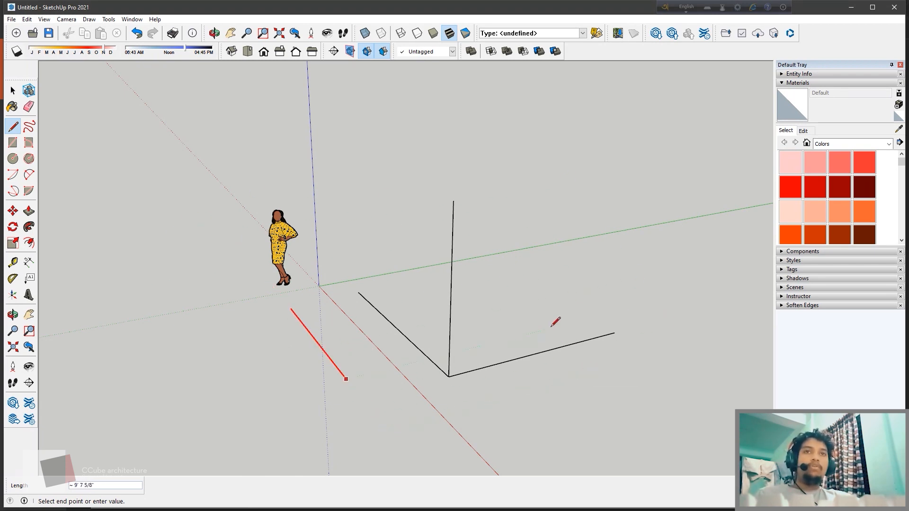
left_click(342, 374)
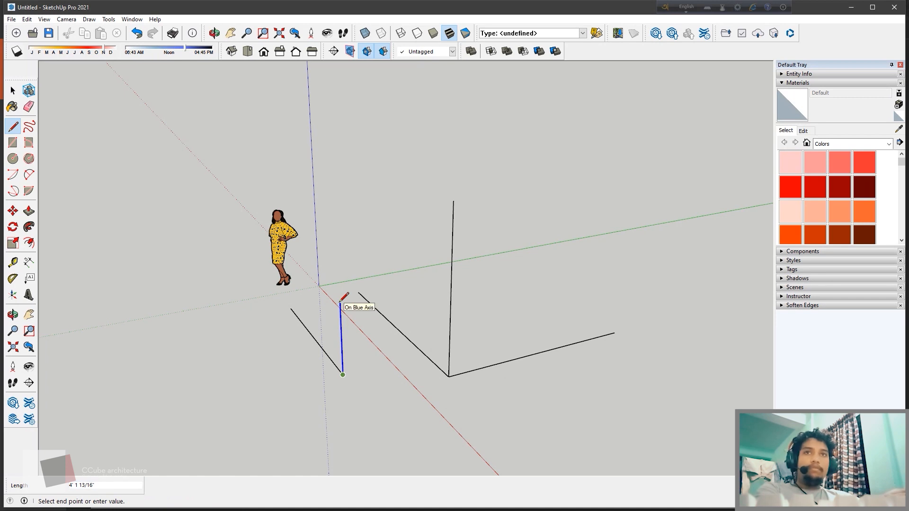
key("shift")
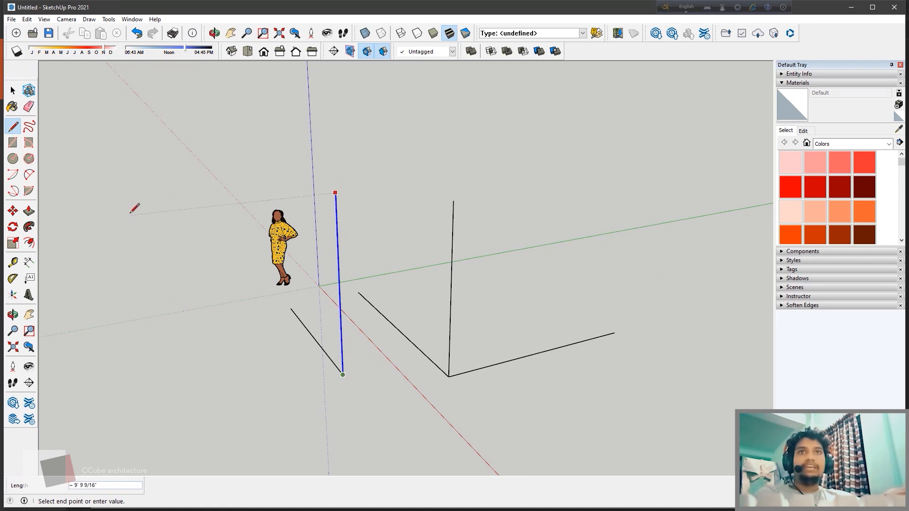
left_click(334, 169)
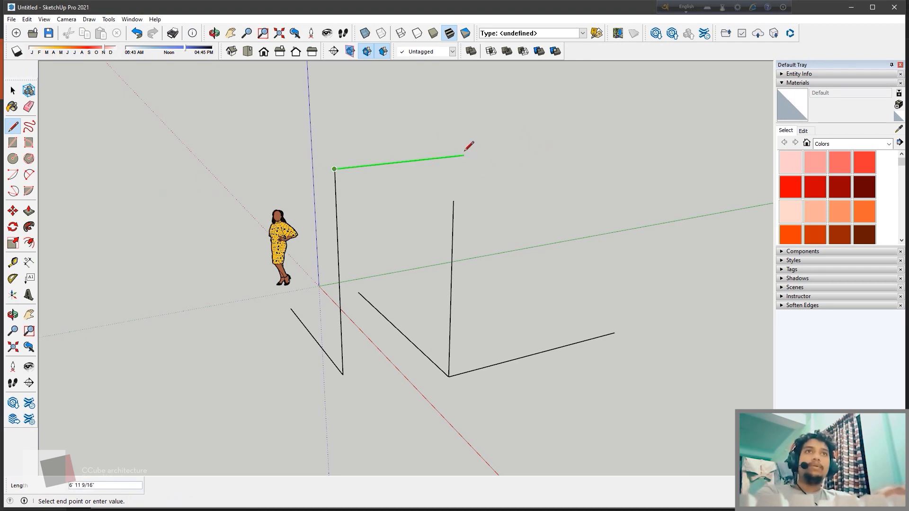
left_click(517, 150)
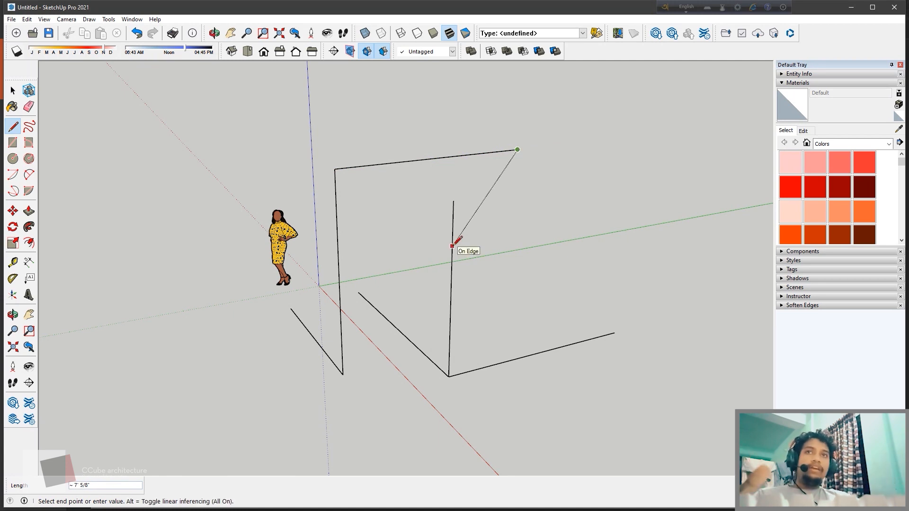
- Delete all the drawn lines
key("Escape")
left_click(13, 90)
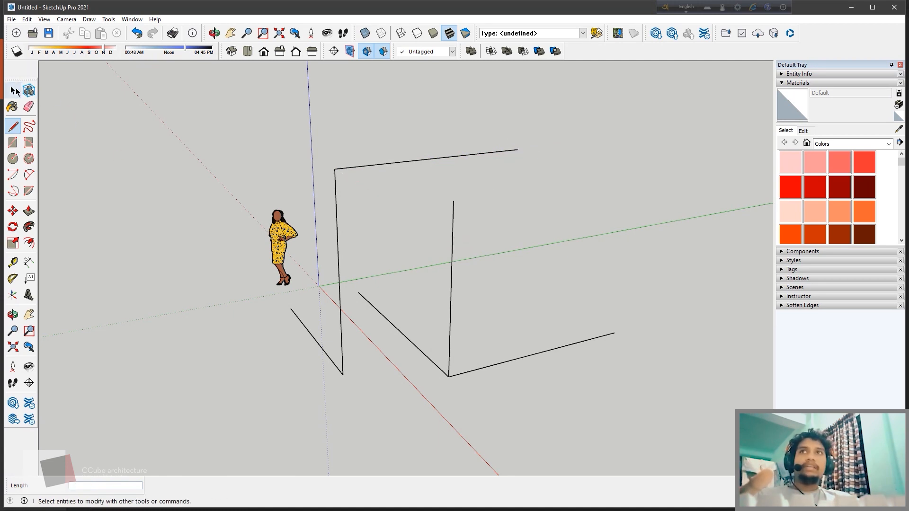
left_click_drag(552, 389, 299, 145)
key("Delete")
- Draw two consecutive lines parallel to the green axis, 10" and 10' long, crossing the red axis
key("l")
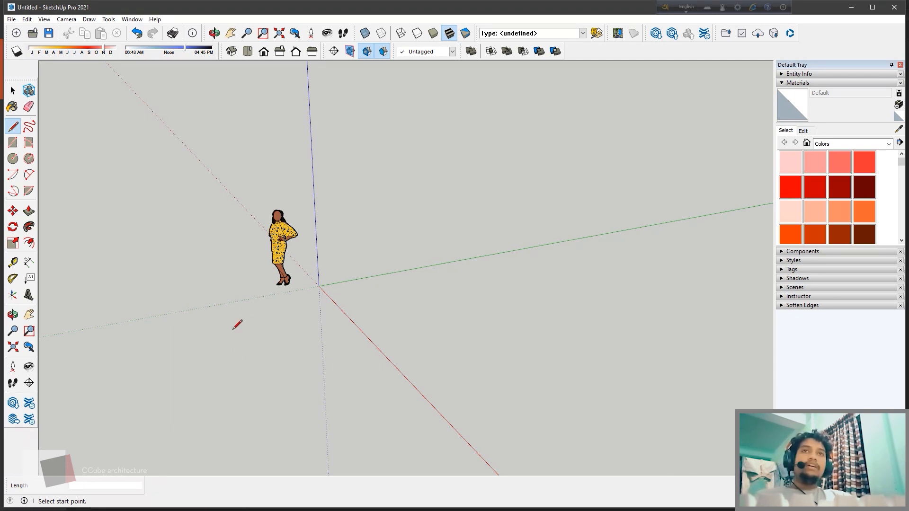
left_click(278, 325)
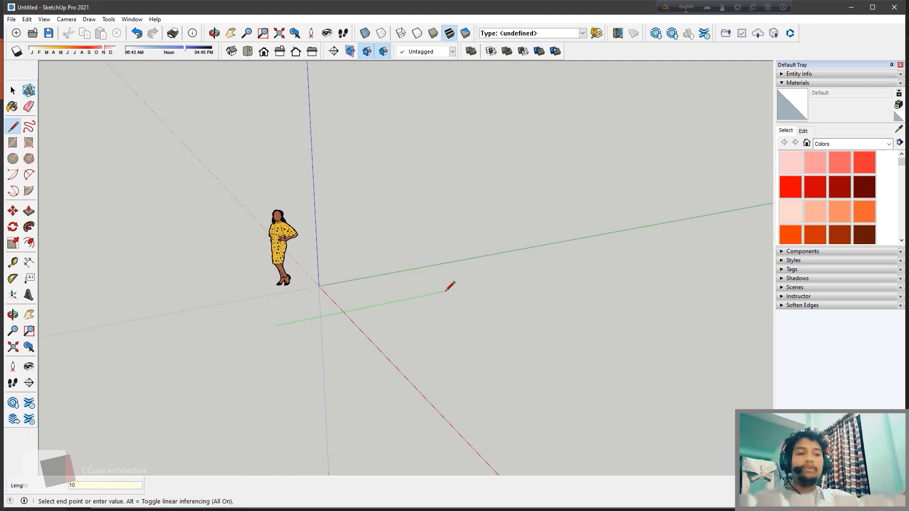
key("Return")
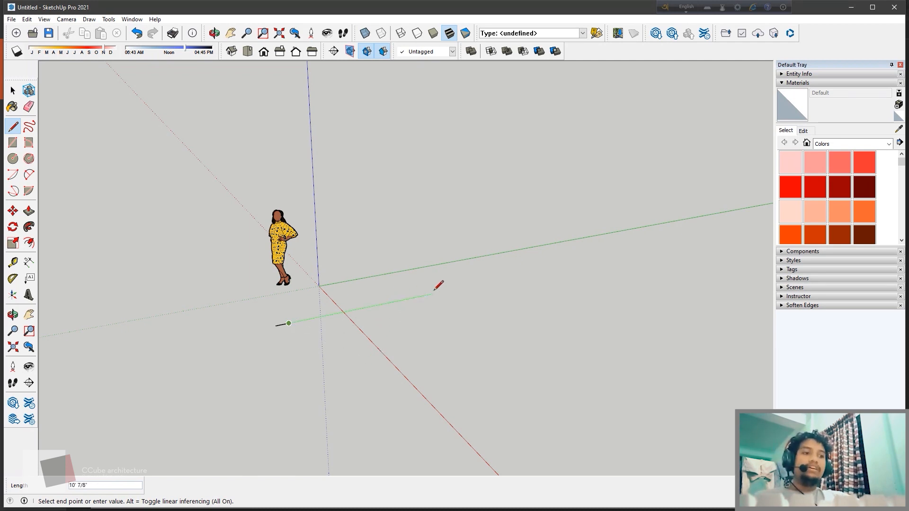
type("10")
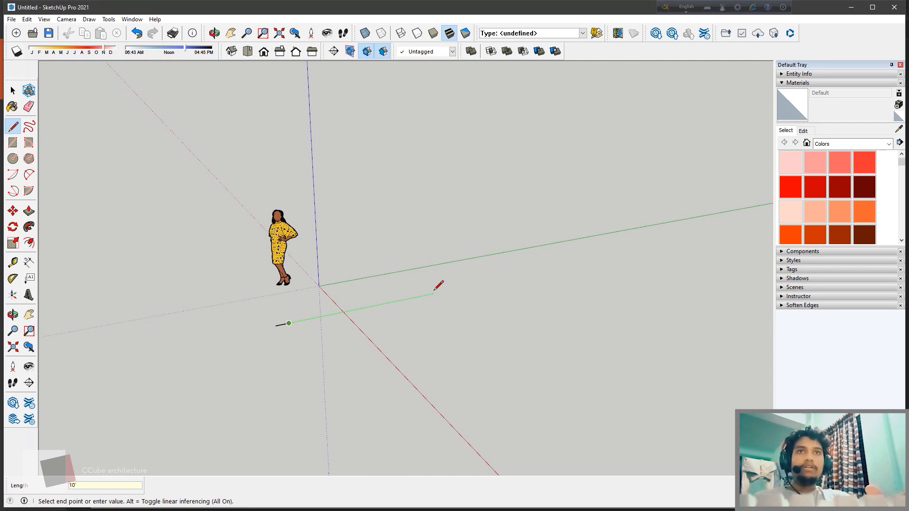
left_click(433, 293)
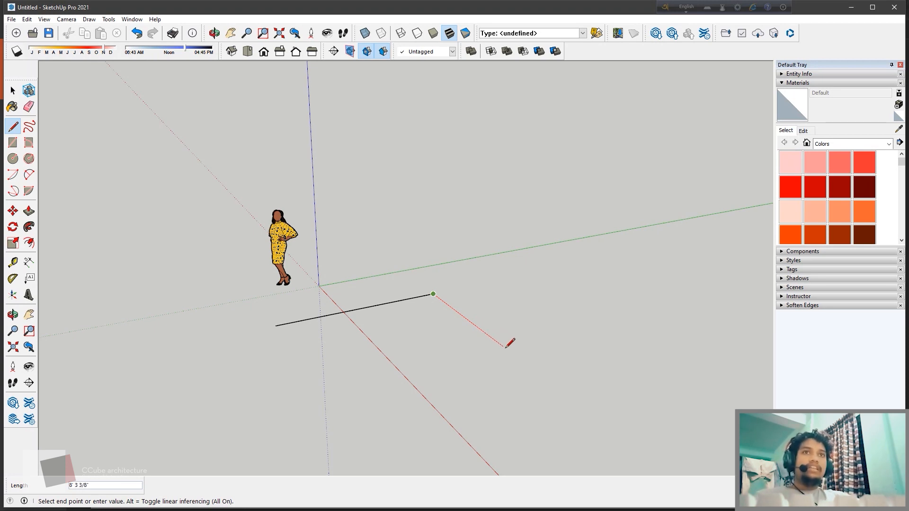
- Continue the chain with a 5'5" line parallel to the red axis and end the chain there
type("5'5")
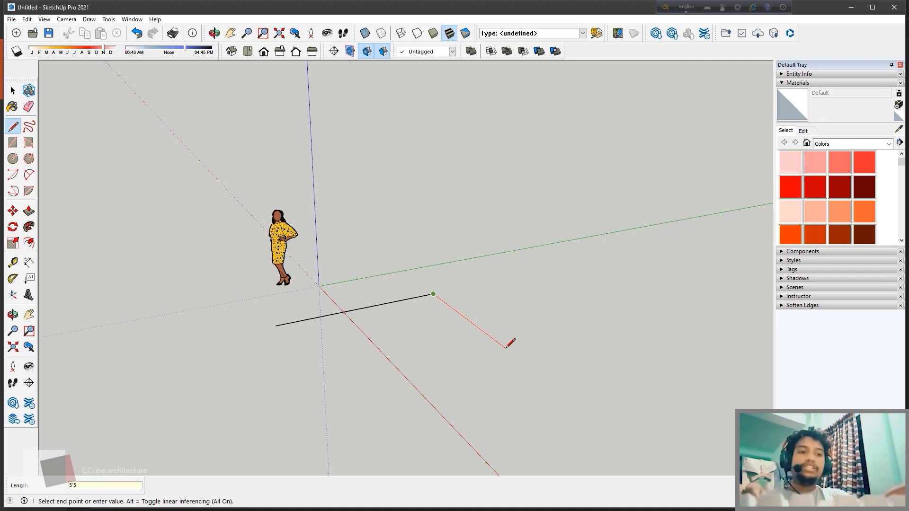
key("shift")
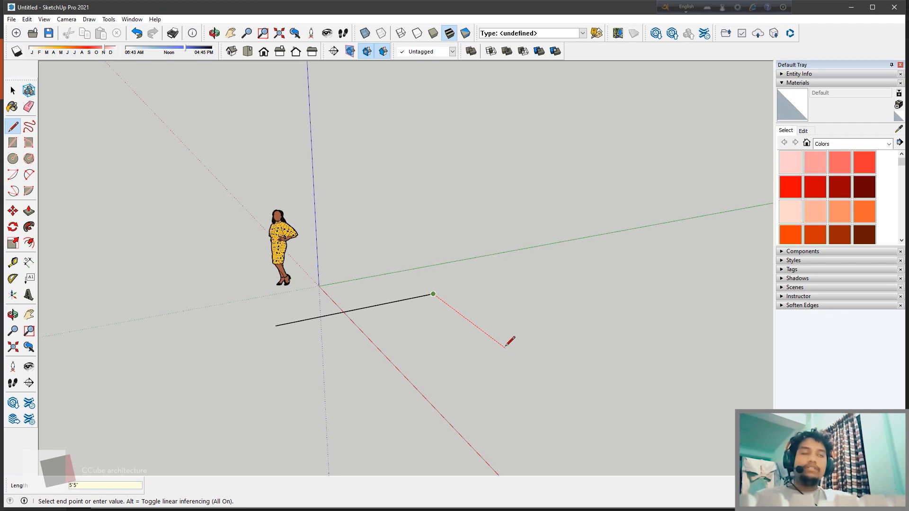
key("Return")
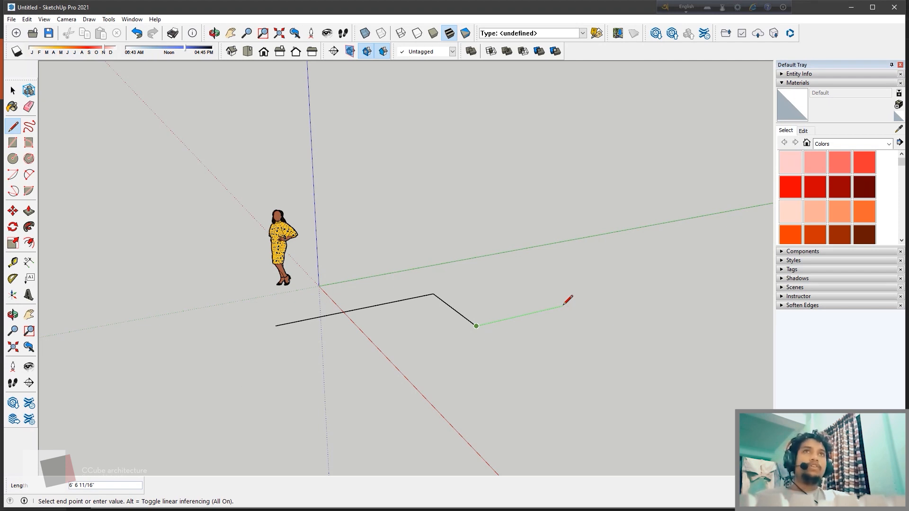
key("Escape")
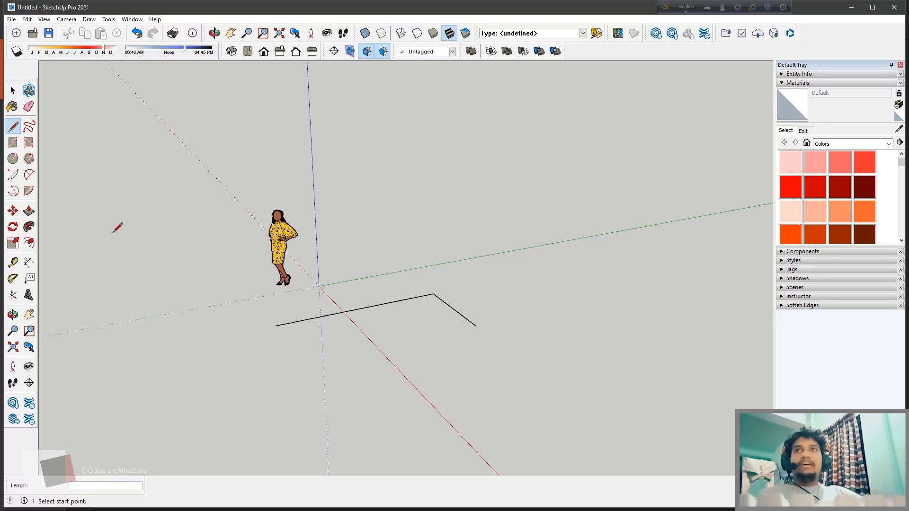
- Draw winding freehand curves around the human figure and the connected lines, plus a short separate curve beside them
left_click(28, 126)
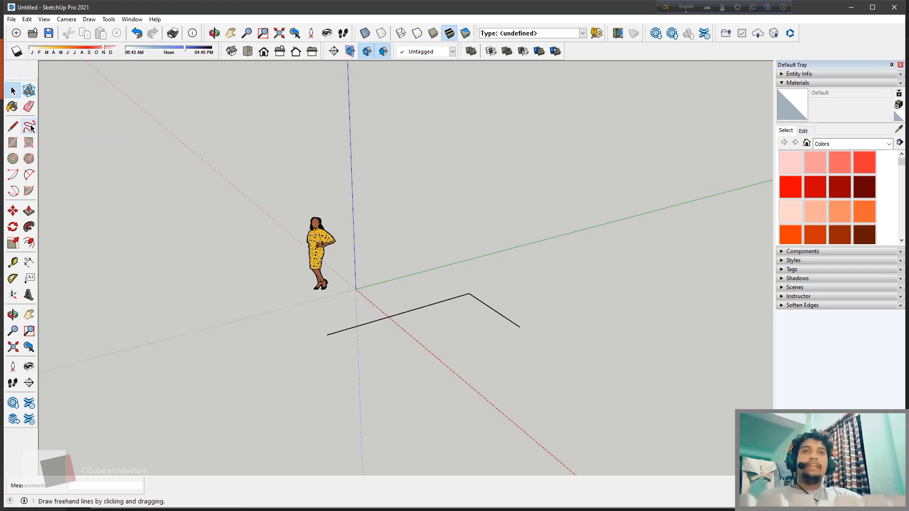
left_click(30, 126)
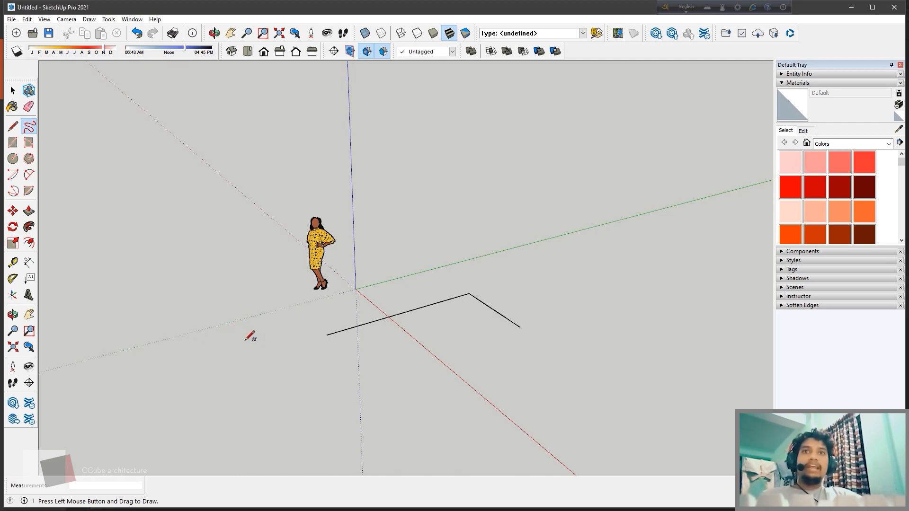
mouse_move(220, 337)
left_mouse_down()
mouse_move(271, 331)
mouse_move(304, 393)
mouse_move(399, 365)
mouse_move(438, 405)
left_mouse_up()
mouse_move(467, 367)
left_mouse_down()
mouse_move(544, 357)
mouse_move(618, 282)
mouse_move(524, 229)
mouse_move(511, 187)
mouse_move(440, 229)
mouse_move(310, 194)
mouse_move(246, 203)
mouse_move(238, 287)
mouse_move(148, 314)
mouse_move(155, 348)
mouse_move(214, 354)
mouse_move(256, 377)
mouse_move(169, 412)
mouse_move(192, 450)
mouse_move(407, 431)
mouse_move(571, 400)
mouse_move(721, 352)
mouse_move(573, 178)
mouse_move(443, 165)
mouse_move(311, 171)
mouse_move(196, 215)
mouse_move(197, 271)
mouse_move(152, 278)
left_mouse_up()
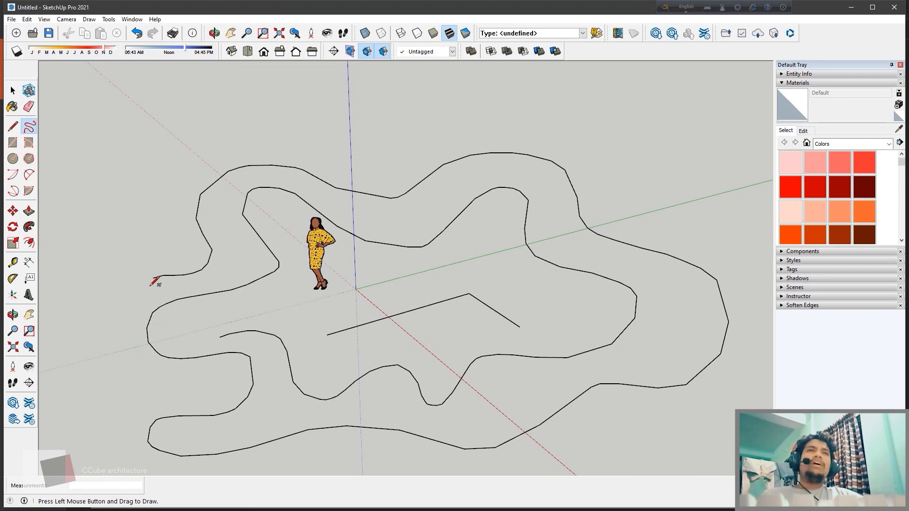
mouse_move(178, 192)
left_mouse_down()
mouse_move(184, 237)
mouse_move(116, 257)
left_mouse_up()
- Delete all the freehand curves and the straight lines
middle_click_drag(454, 306, 398, 298)
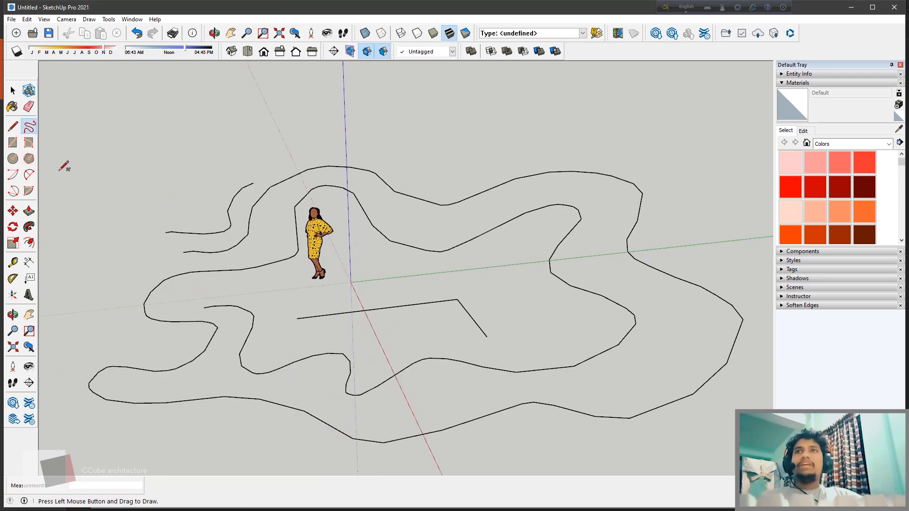
middle_click_drag(334, 278, 363, 294)
scroll(364, 293, "down", 2)
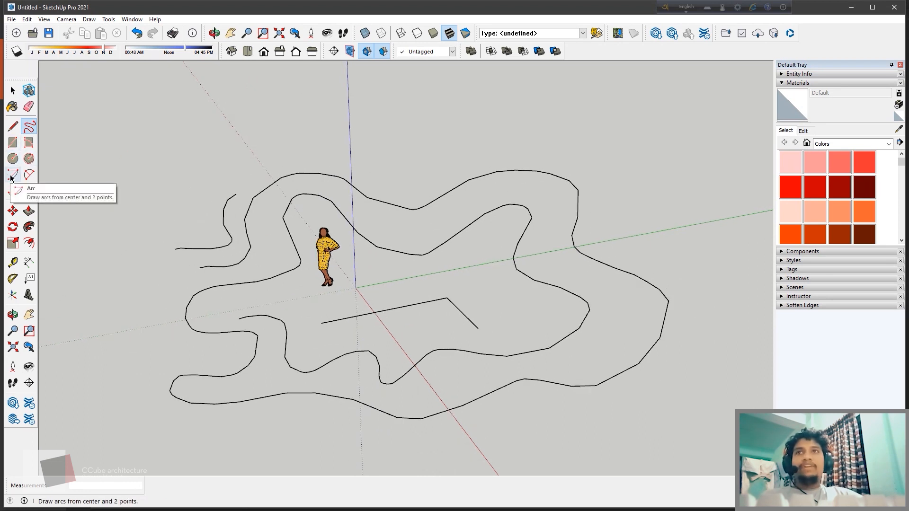
key("space")
left_click_drag(530, 392, 402, 266)
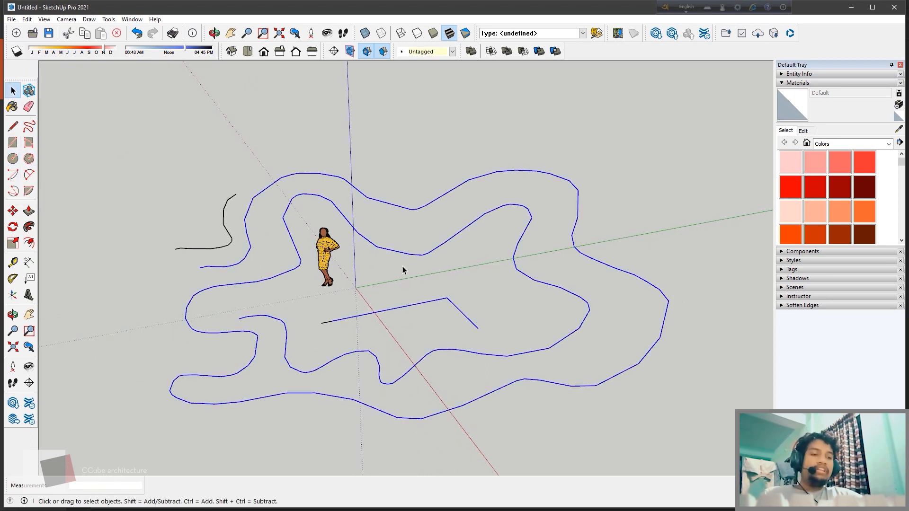
key("Delete")
left_click(206, 248)
key("Delete")
left_click(326, 322)
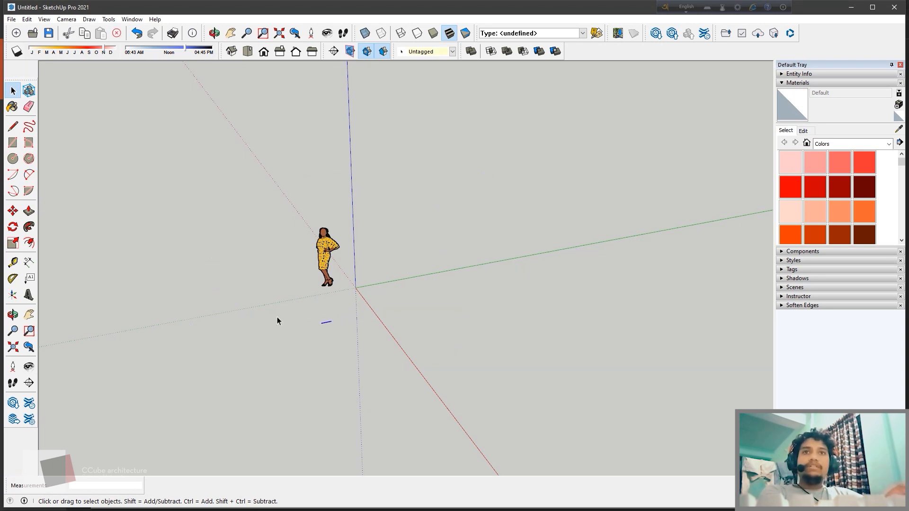
key("Delete")
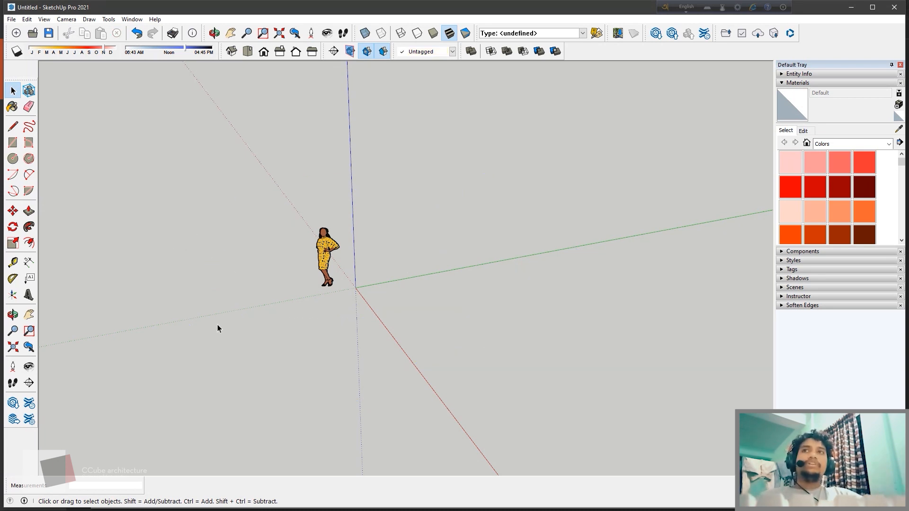
left_click(11, 175)
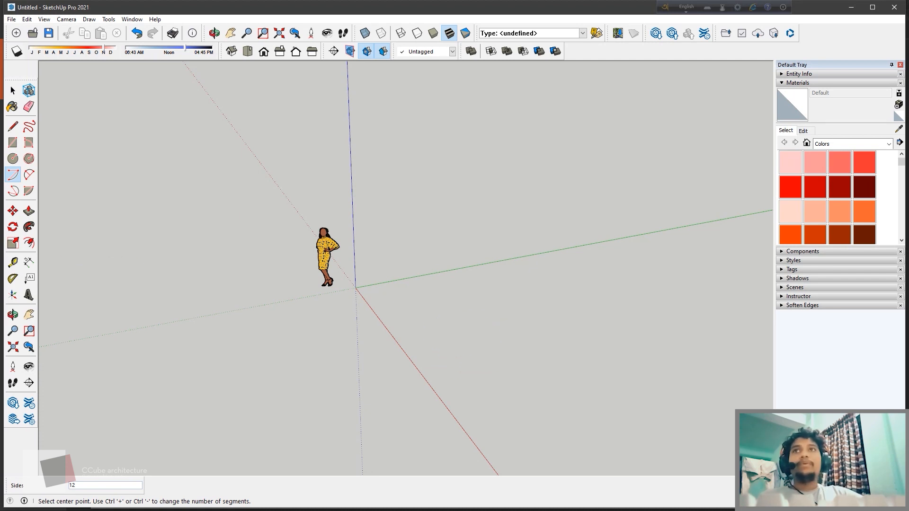
left_click(13, 126)
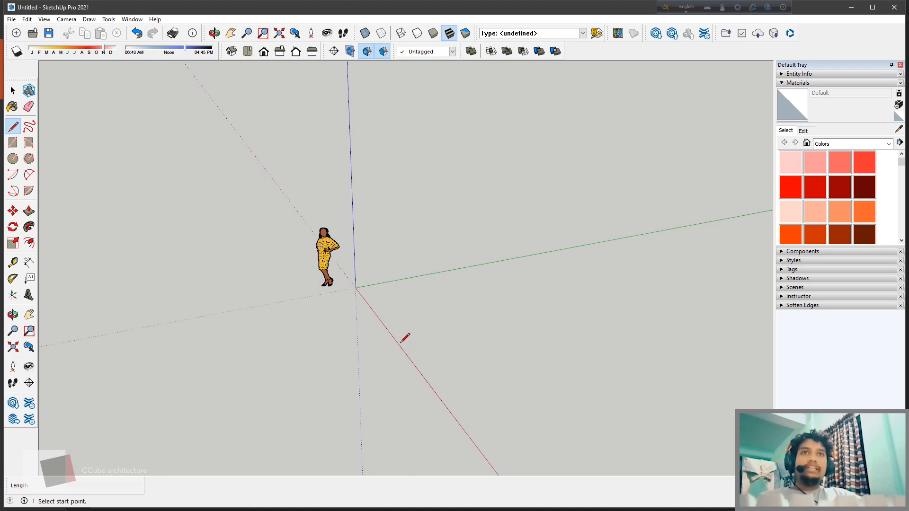
left_click(382, 345)
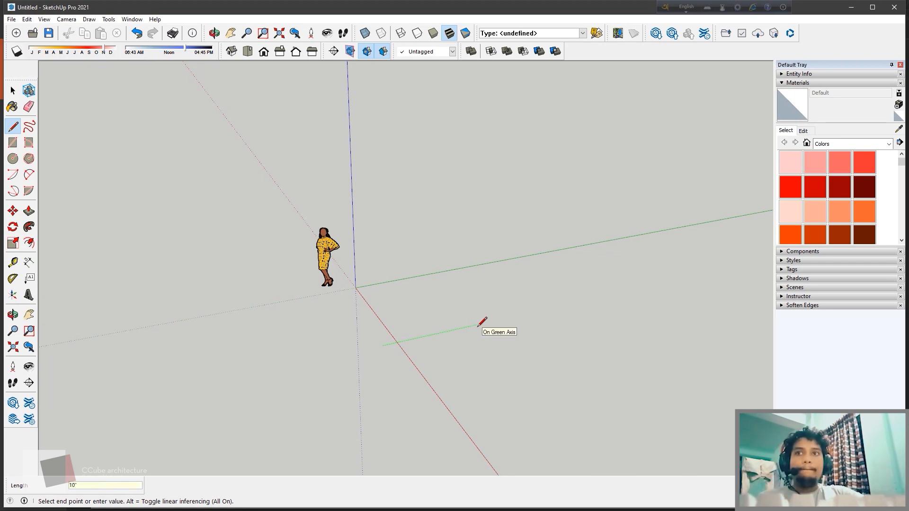
type("10")
key("Return")
key("ctrl+z")
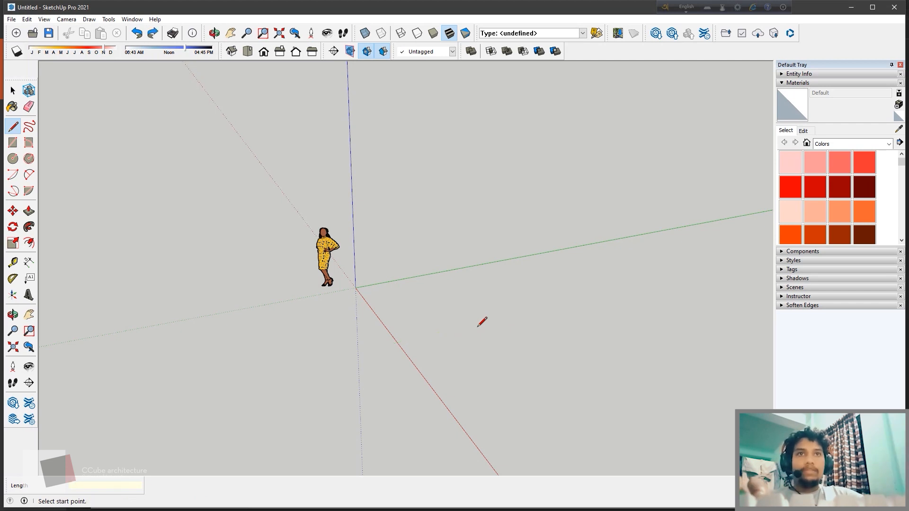
- Draw a single 10' line parallel to the green axis, crossing the red axis, and end it there
left_click(373, 358)
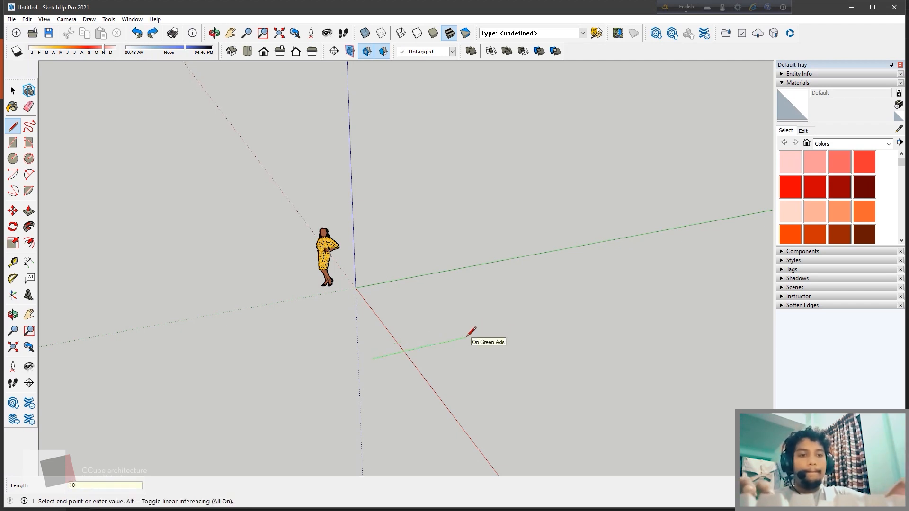
key("Return")
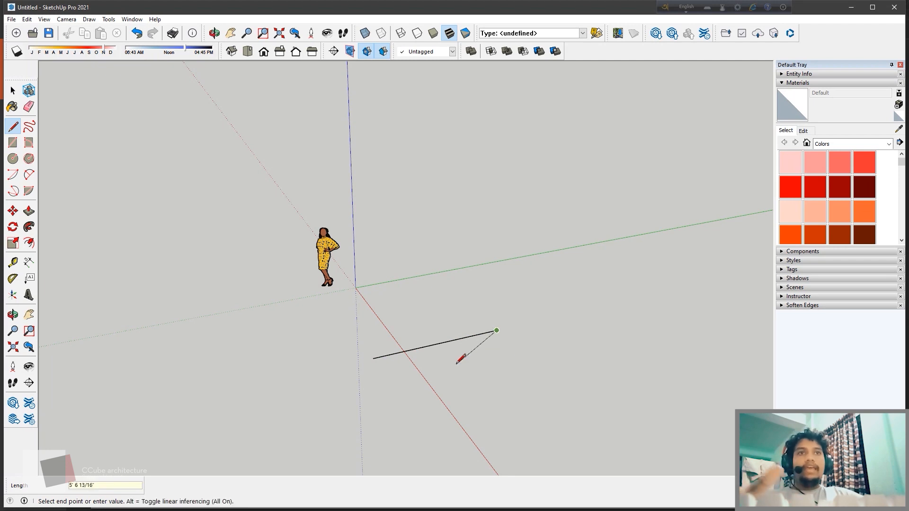
key("Escape")
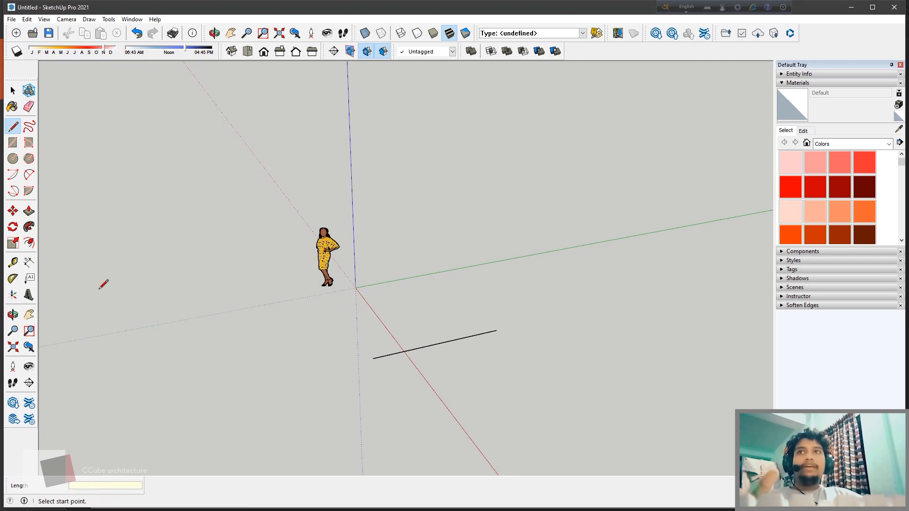
- Draw a 360° center-point arc centered on the line's far endpoint, starting and ending at its other endpoint
left_click(12, 177)
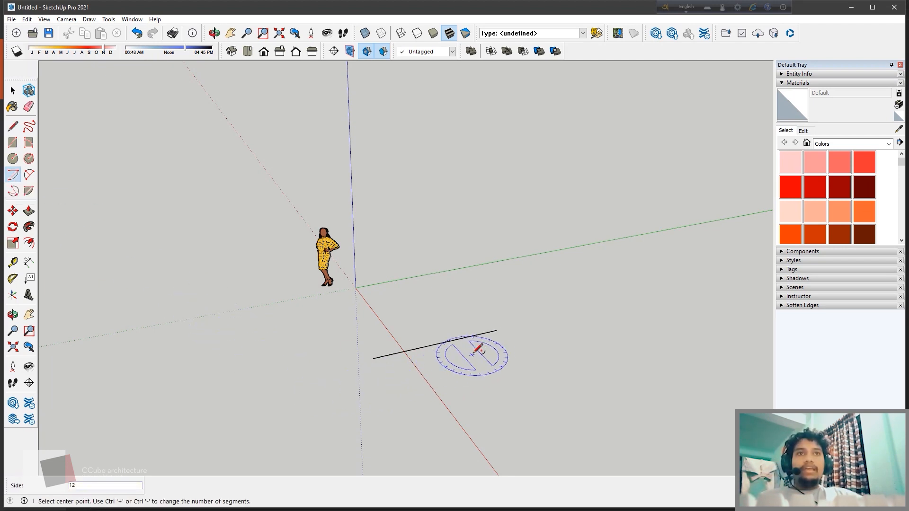
left_click(496, 330)
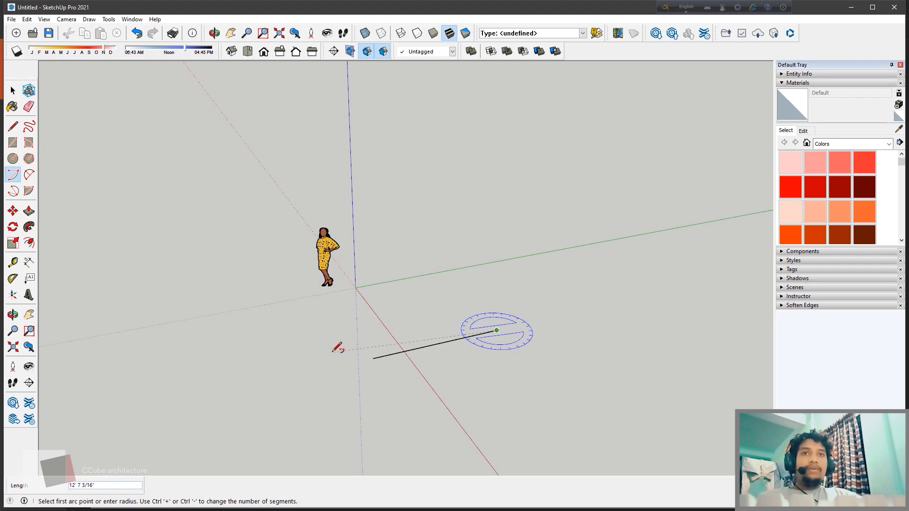
left_click(374, 358)
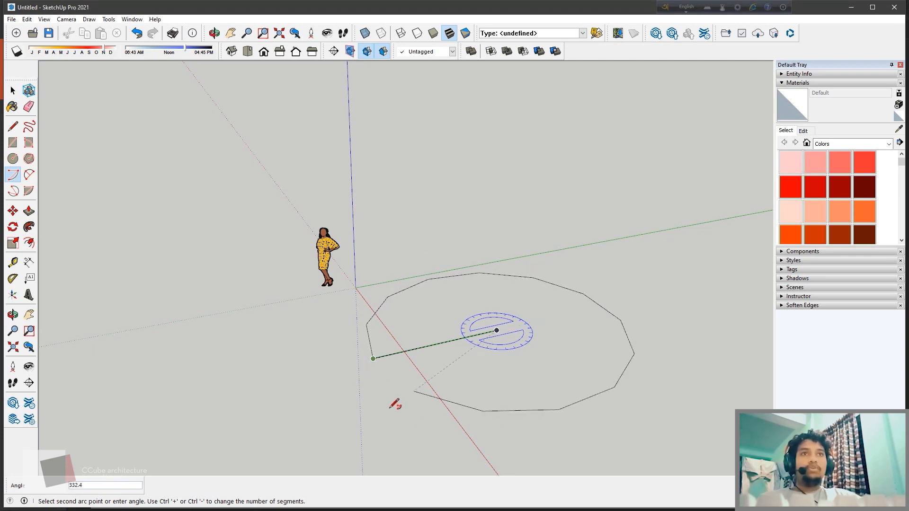
left_click(374, 358)
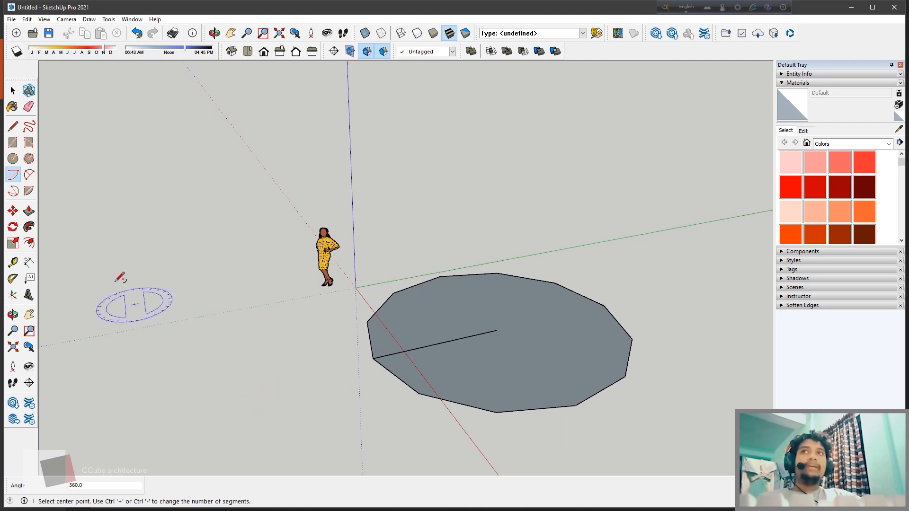
- Remove the full-circle arc shape together with its radius line
key("space")
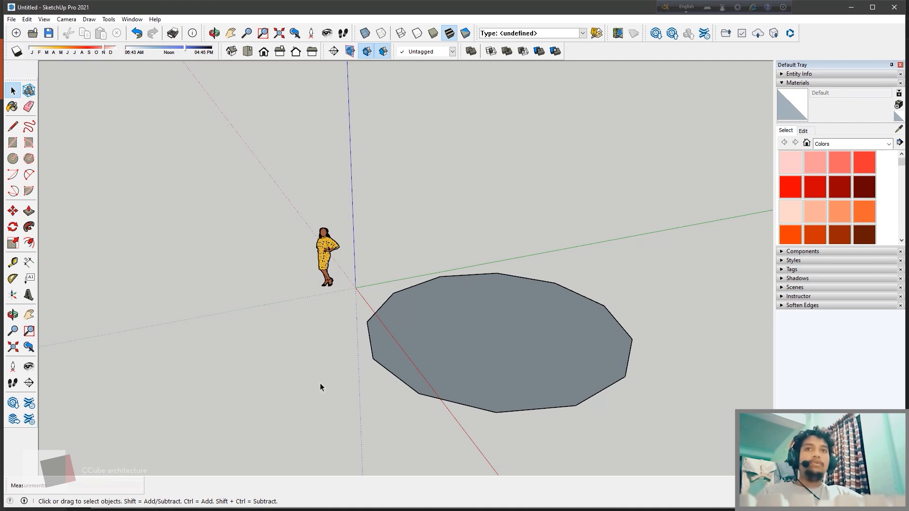
key("ctrl+z")
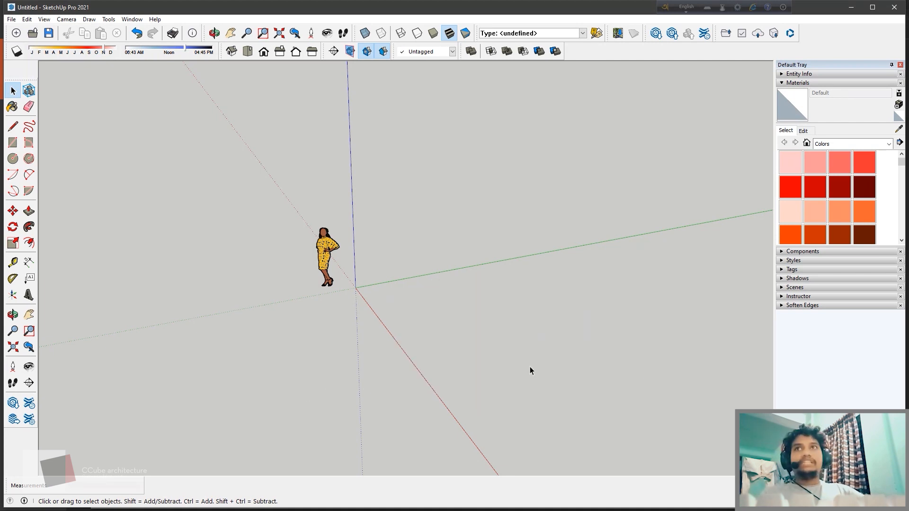
- Draw a closed four-line face across the red axis, with two 10' edges parallel to green joined by an edge parallel to red
left_click(10, 127)
left_click(261, 353)
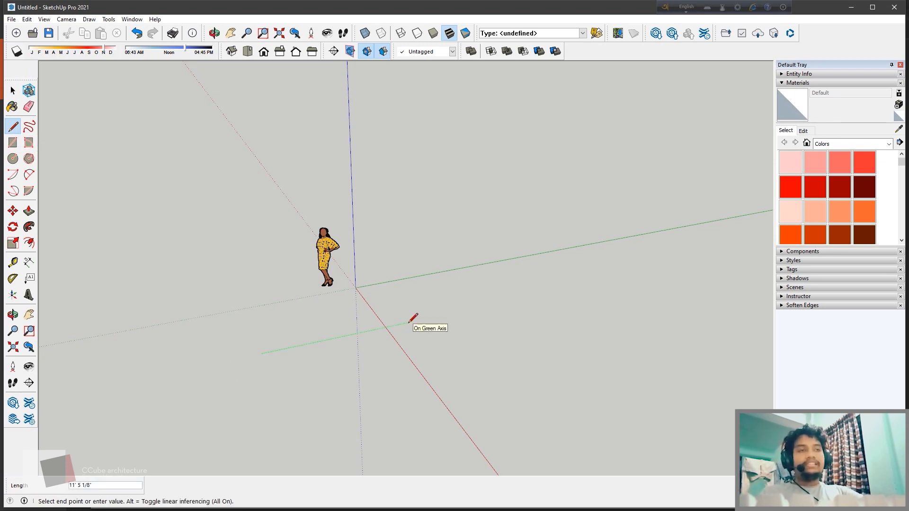
key("Return")
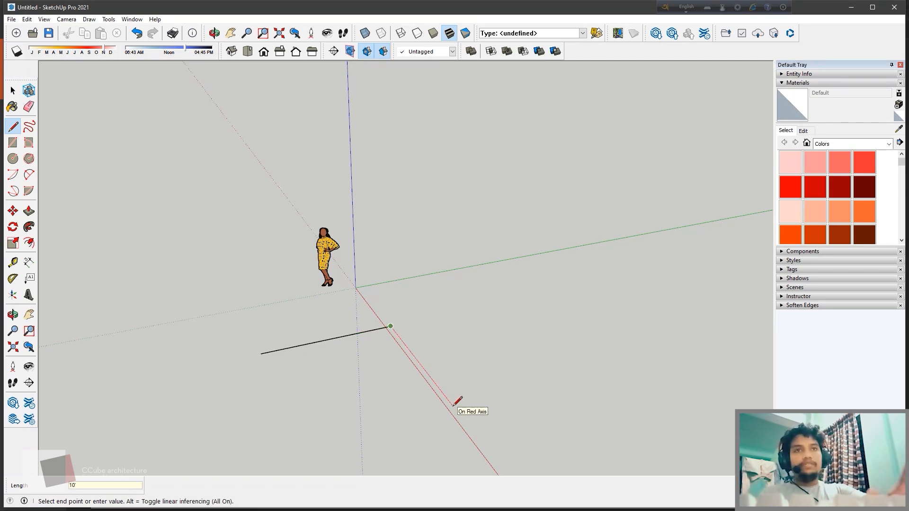
left_click(447, 400)
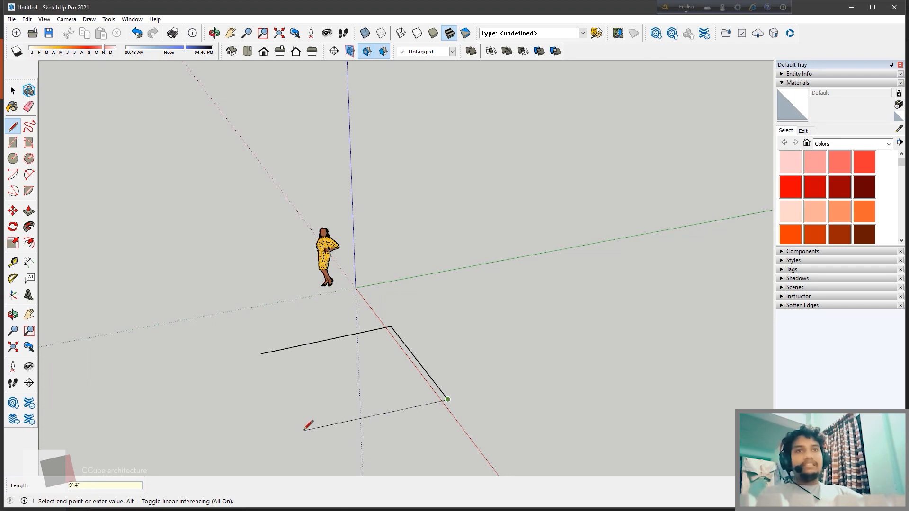
type("10")
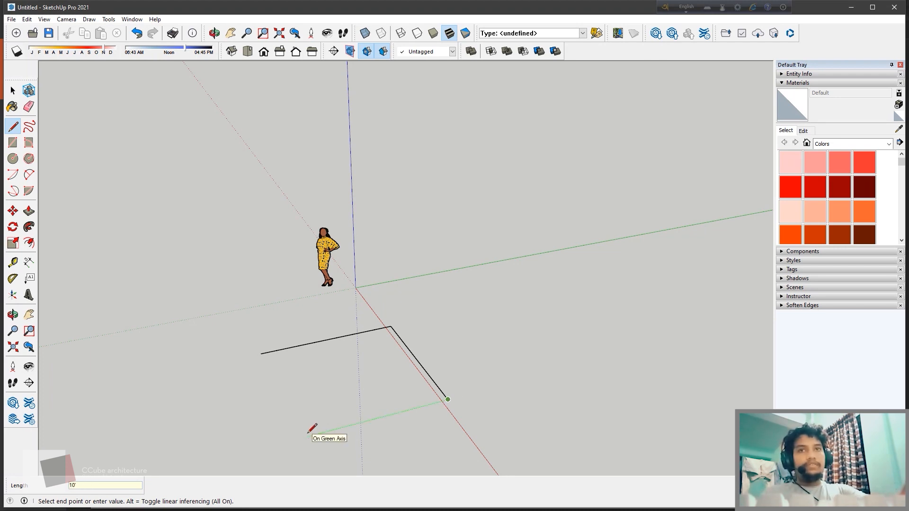
key("Return")
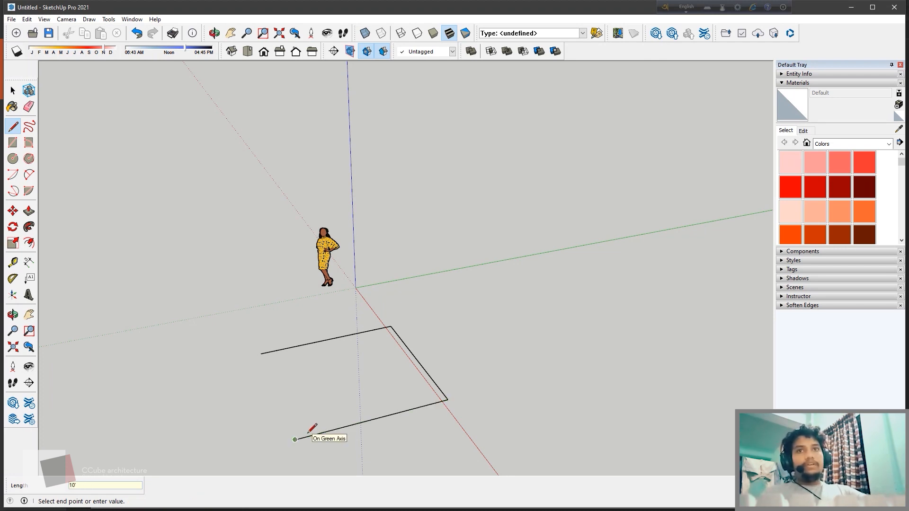
left_click(261, 353)
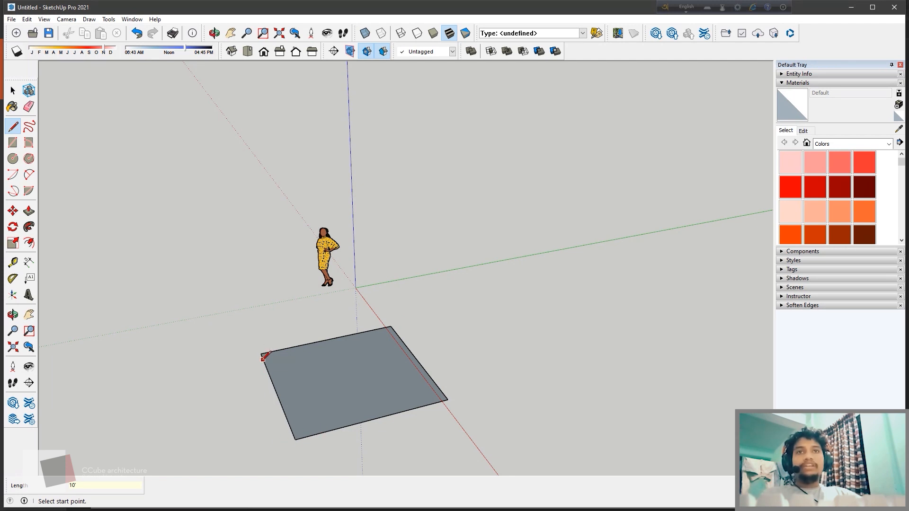
left_click(13, 89)
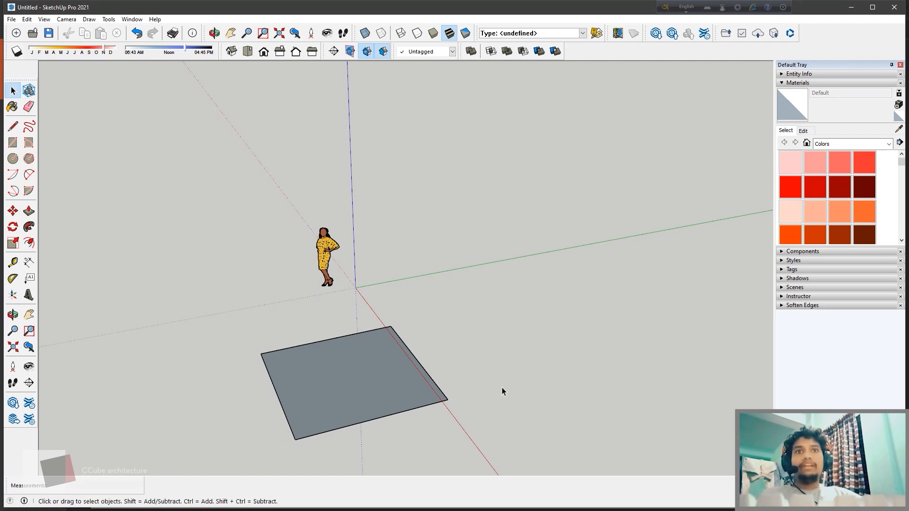
- Try to raise the four-line face about 3' 1" with Push/Pull
mouse_move(501, 389)
middle_mouse_down()
mouse_move(177, 424)
mouse_move(310, 380)
middle_mouse_up()
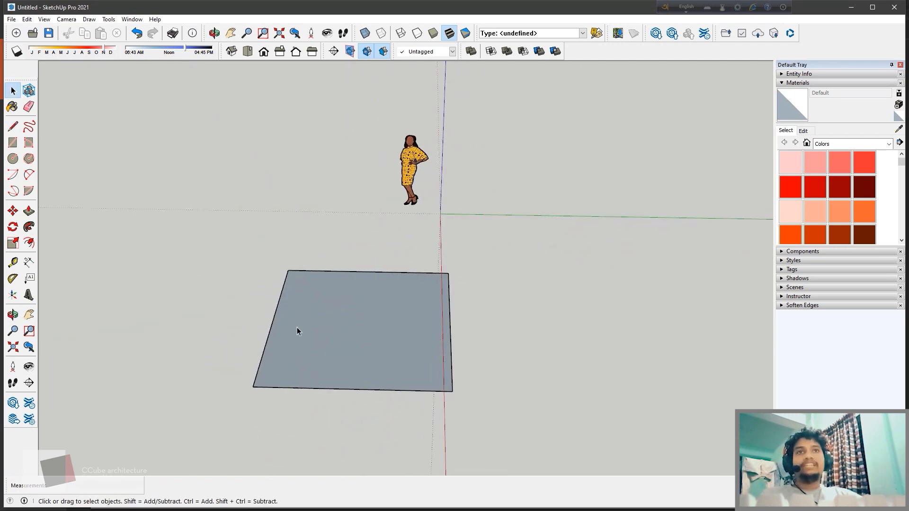
middle_click_drag(298, 331, 416, 401)
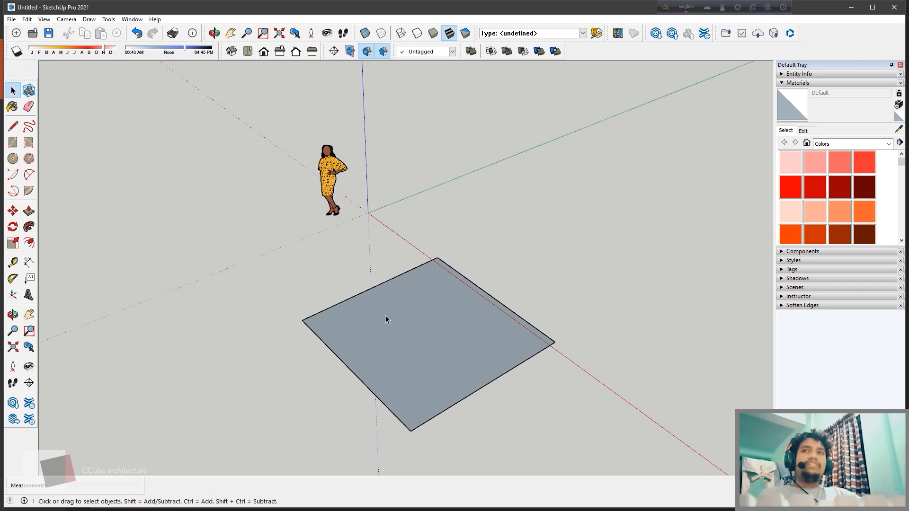
middle_click_drag(342, 334, 426, 220)
key("p")
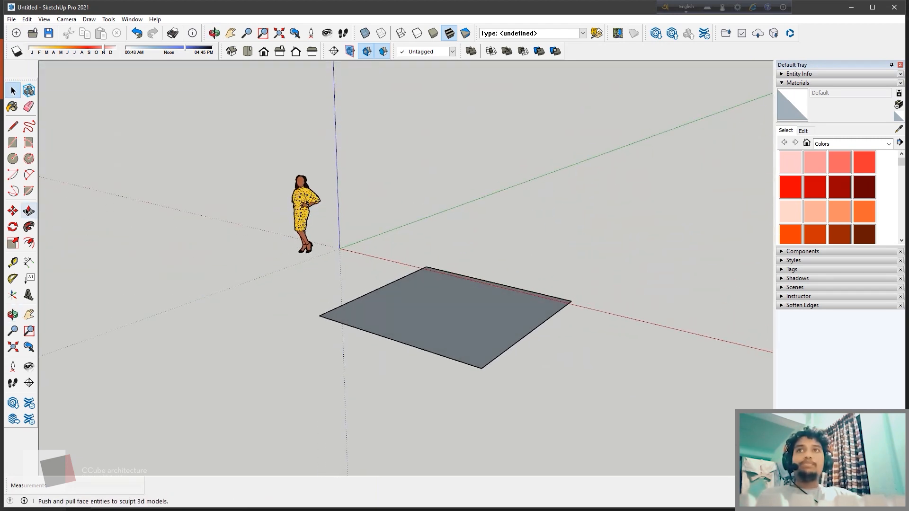
left_click_drag(417, 298, 413, 246)
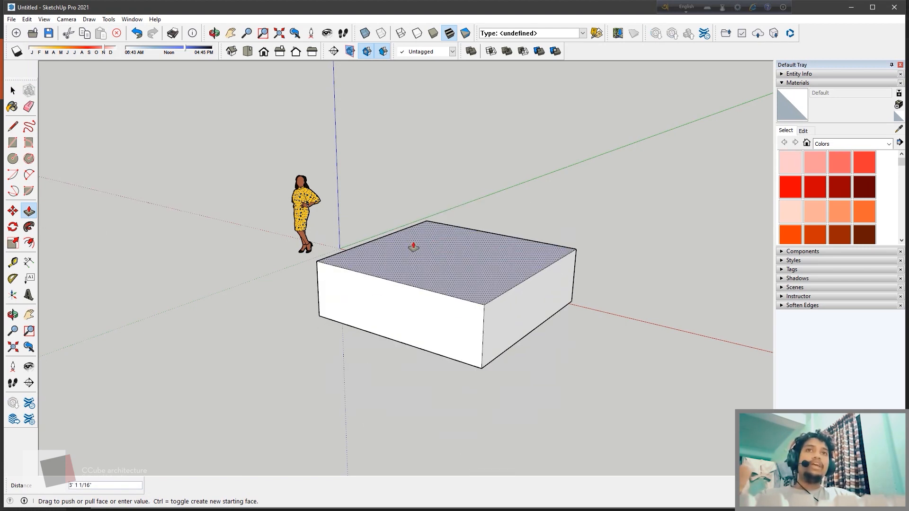
key("Escape")
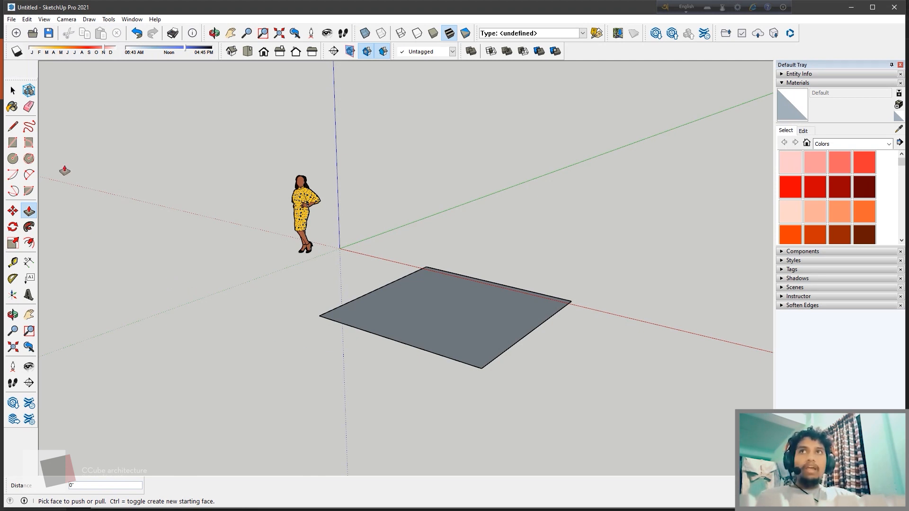
- Draw a ground rectangle of about 14' 11" by 18' 7" beside the standing figure, across the negative green axis
middle_click_drag(407, 219, 562, 290)
middle_click_drag(505, 354, 538, 403)
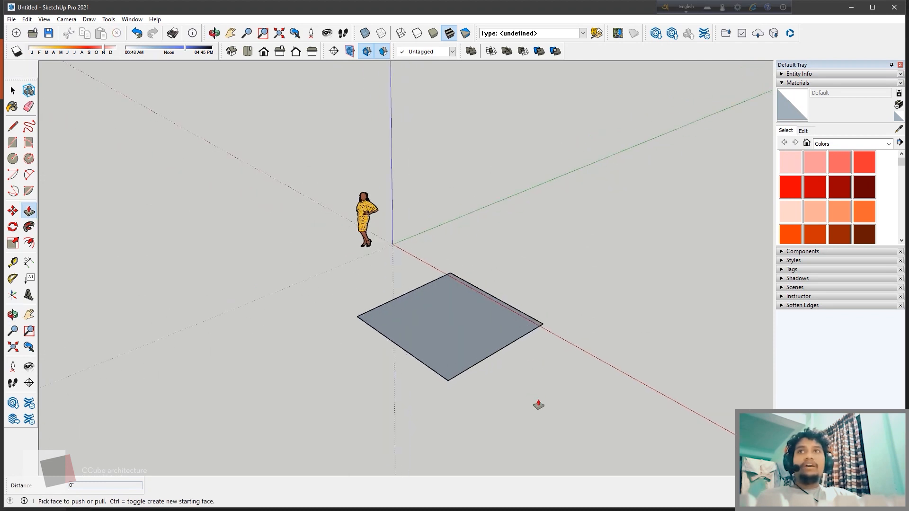
left_click(13, 142)
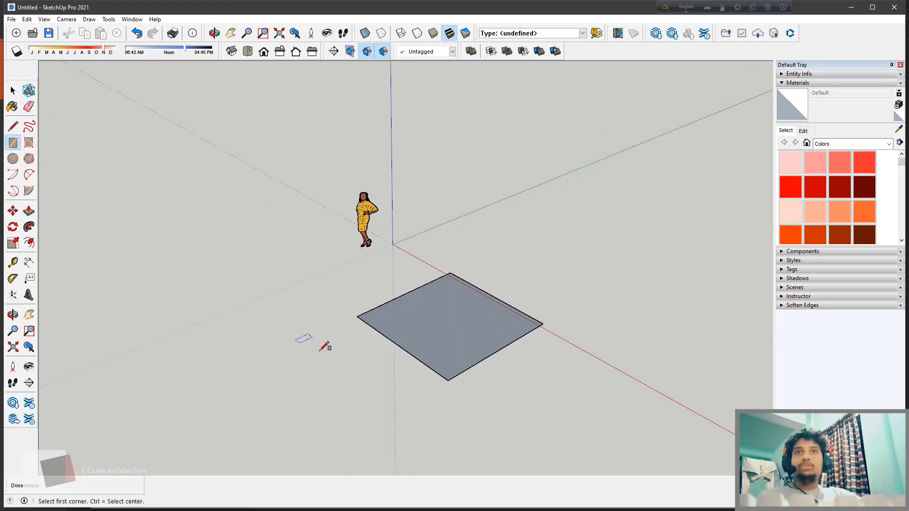
left_click(283, 208)
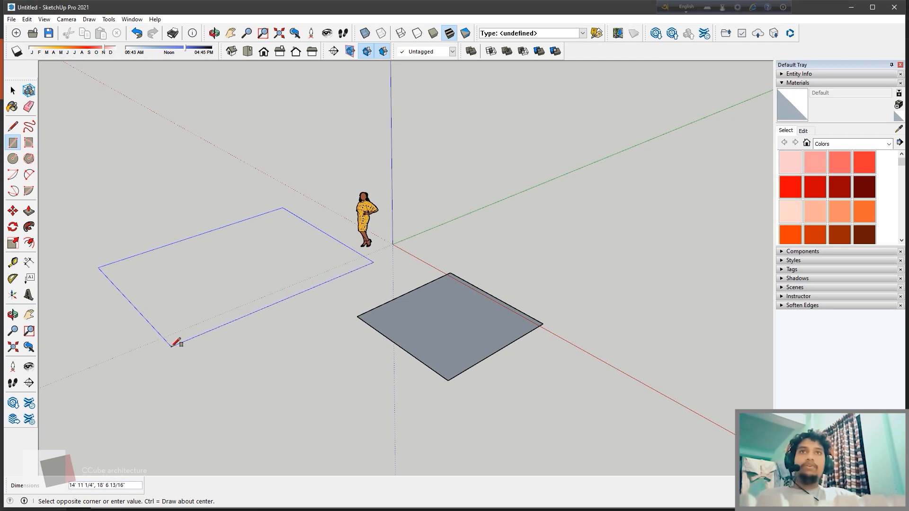
left_click(172, 344)
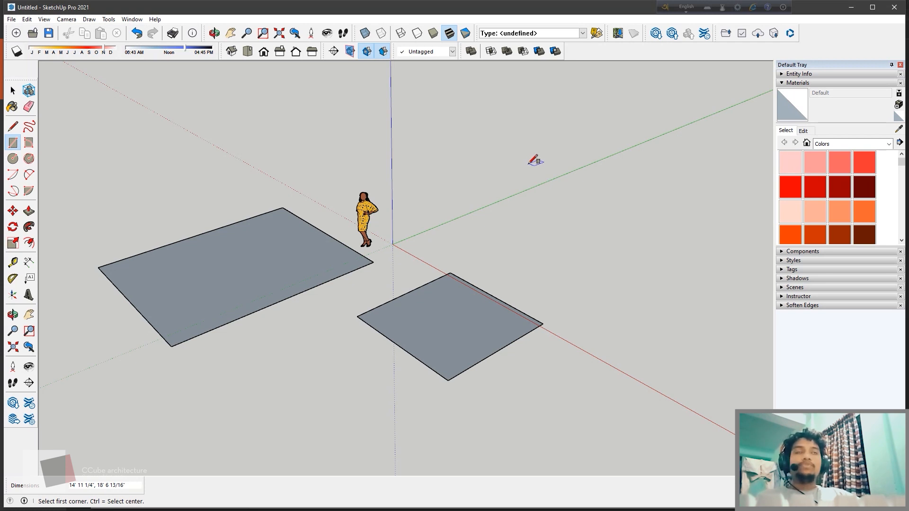
- Draw a 10' by 20' ground rectangle across the positive green axis
left_click(557, 139)
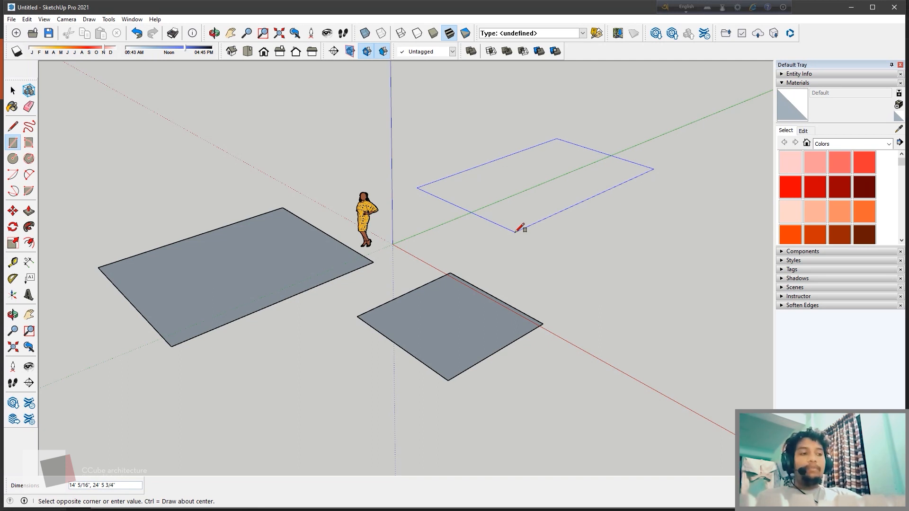
type("10")
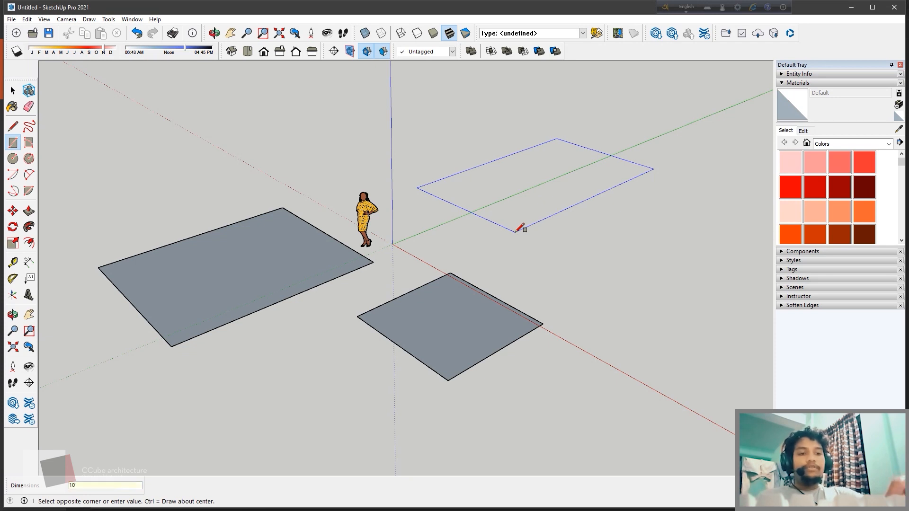
type("',2")
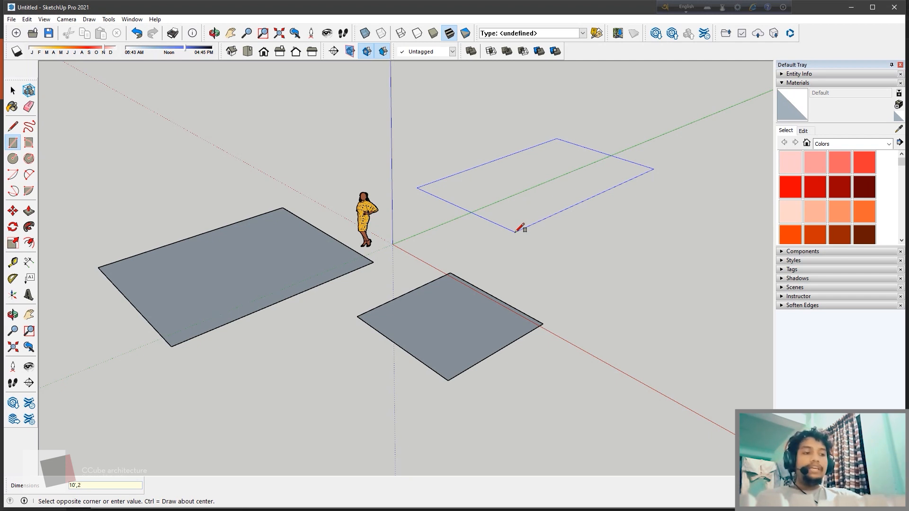
type("0'")
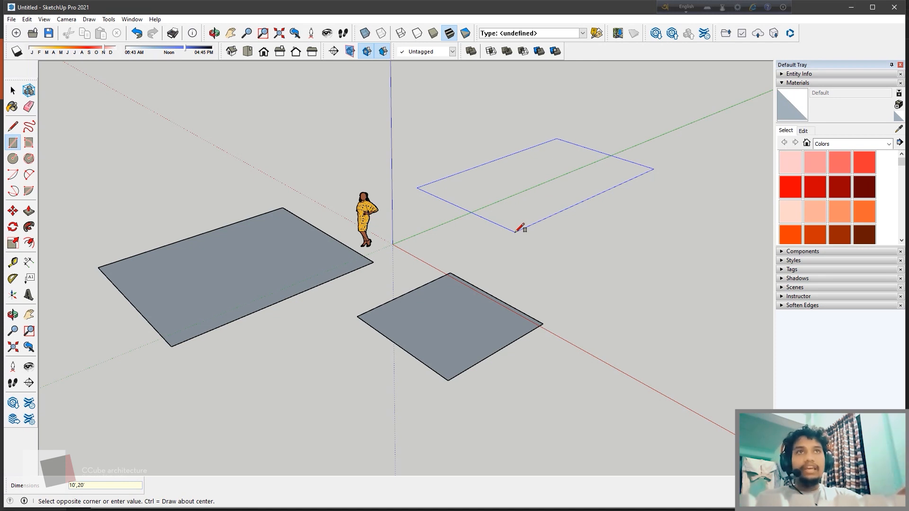
key("Return")
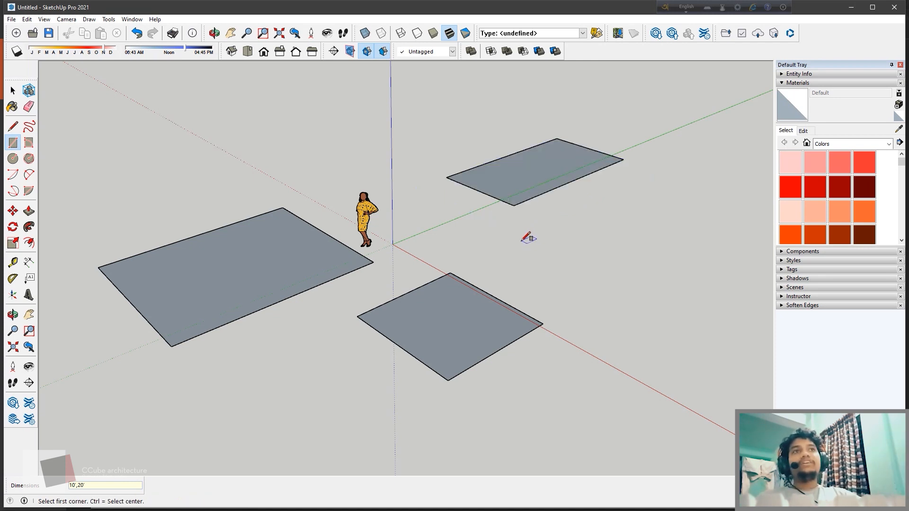
- Draw an upright rectangle of about 7' 9" by 11' 9 1/2" beyond the 10' by 20' one, with its plane locked to the green axis
scroll(654, 205, "down", 1)
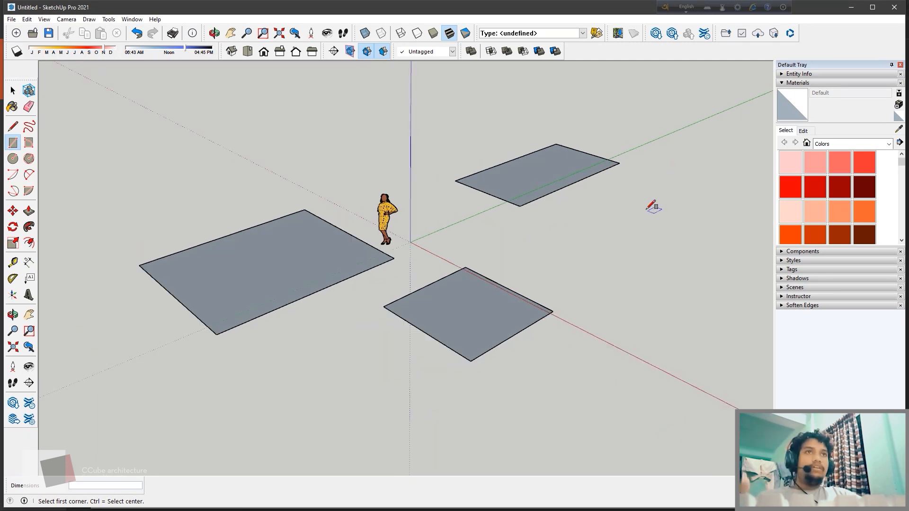
left_click(643, 205)
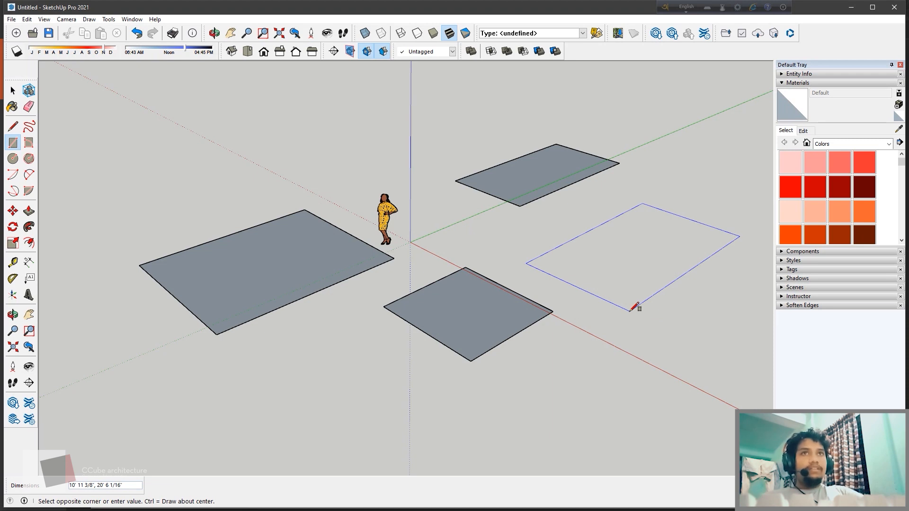
key("Left")
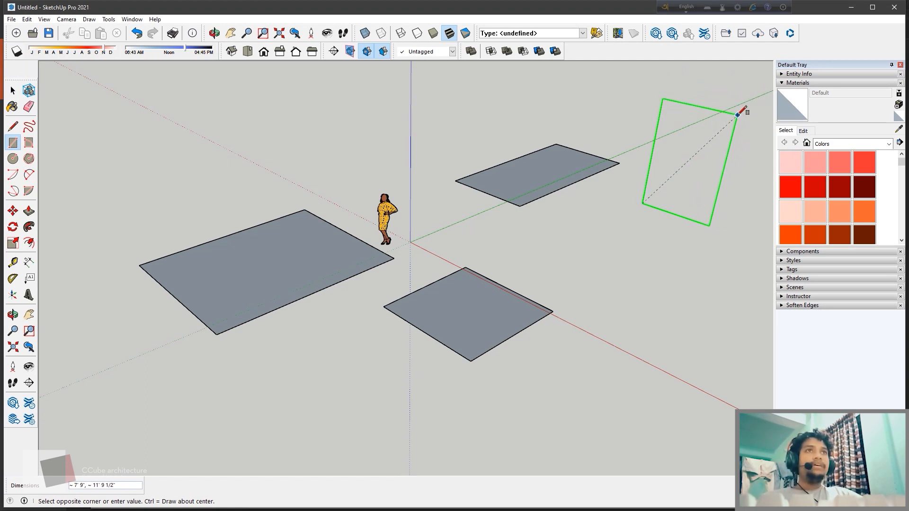
left_click(738, 114)
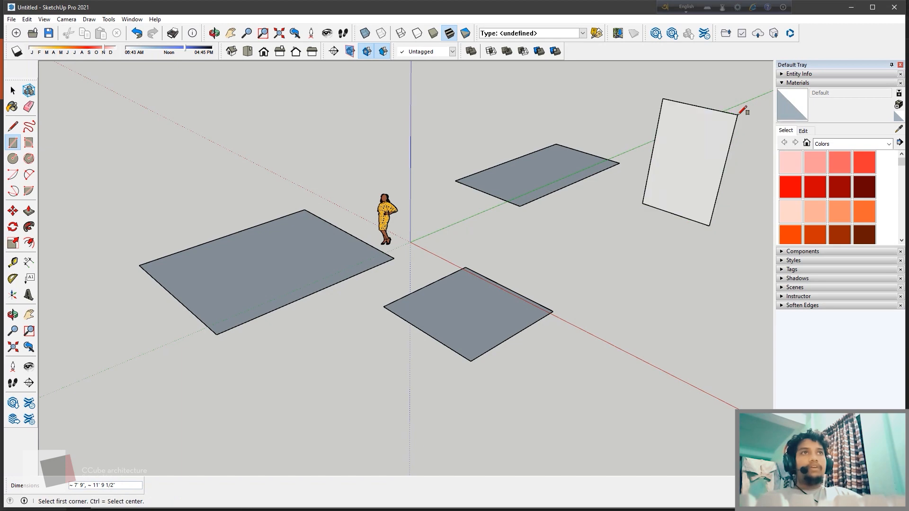
- Draw a 2-point arc on open ground beside the four-line face, bulging about 3' 6 1/2" away from it
middle_click_drag(538, 305, 628, 277)
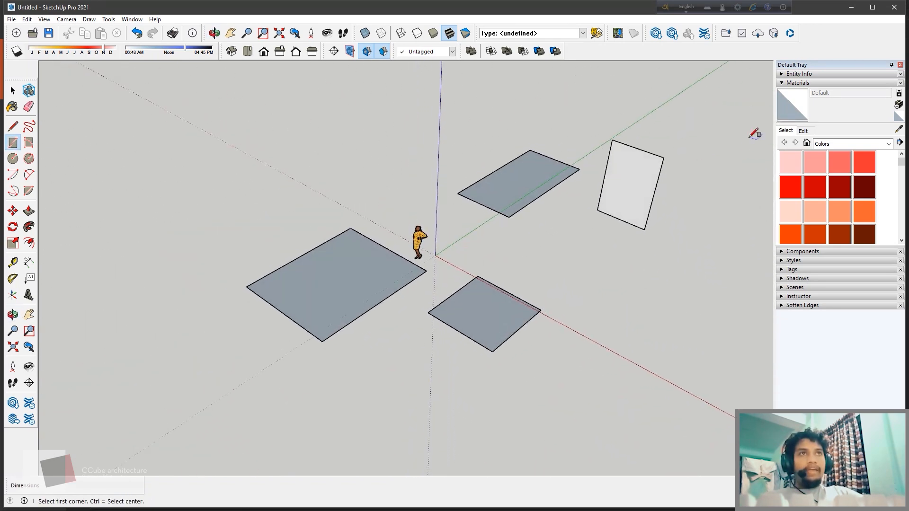
scroll(753, 135, "up", 2)
middle_click_drag(636, 196, 581, 224)
scroll(629, 234, "up", 1)
scroll(582, 225, "down", 2)
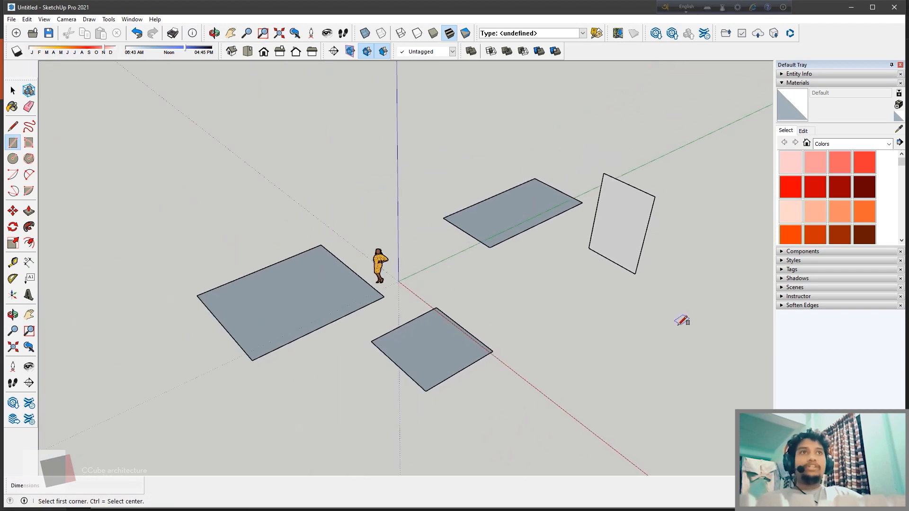
middle_click_drag(682, 316, 645, 329)
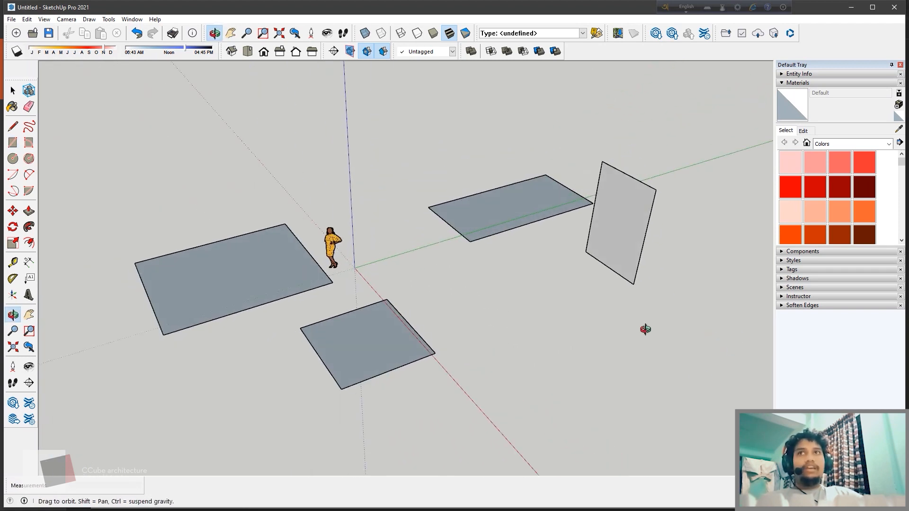
left_click(24, 177)
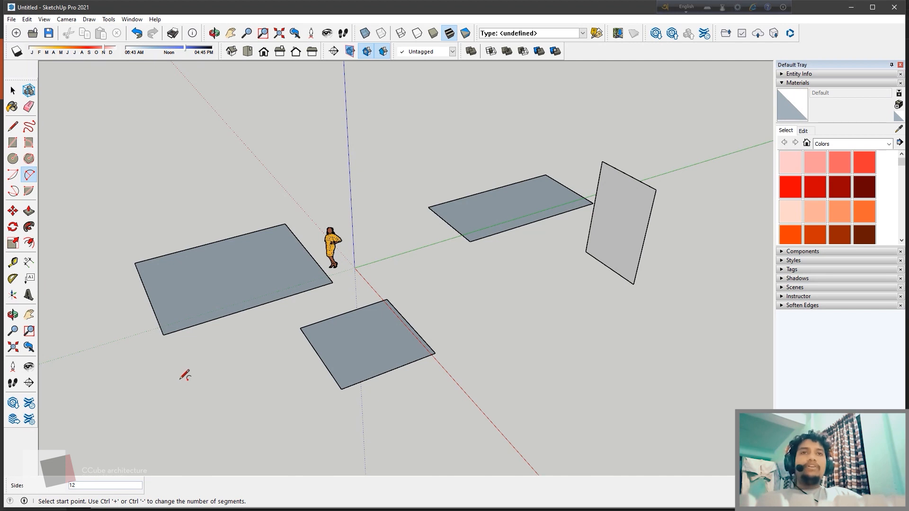
left_click(387, 299)
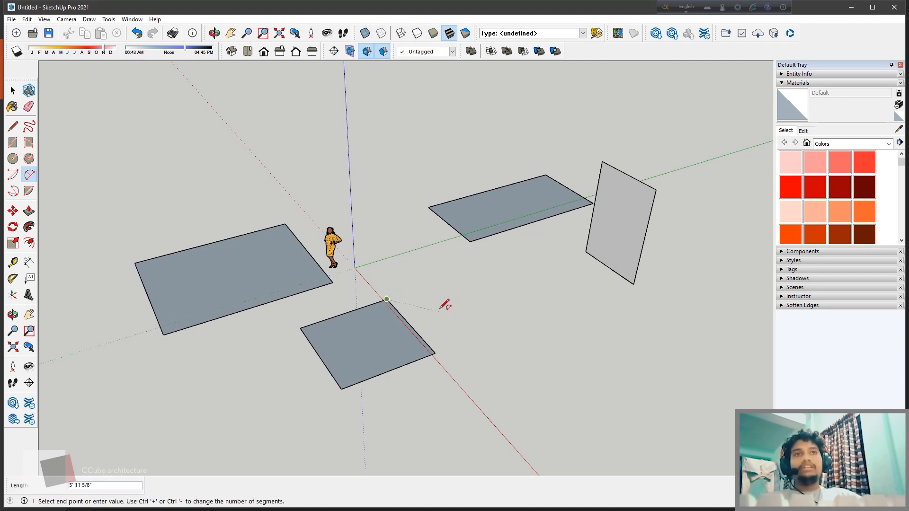
key("Escape")
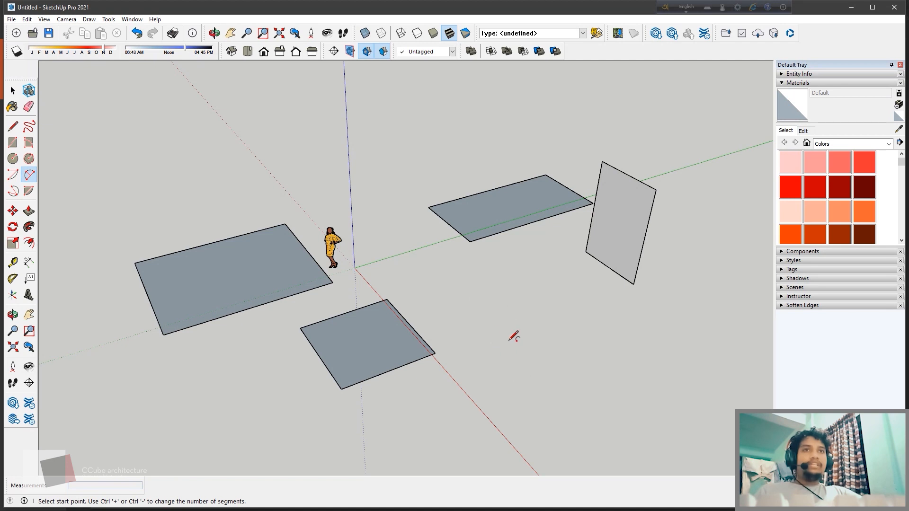
left_click(473, 300)
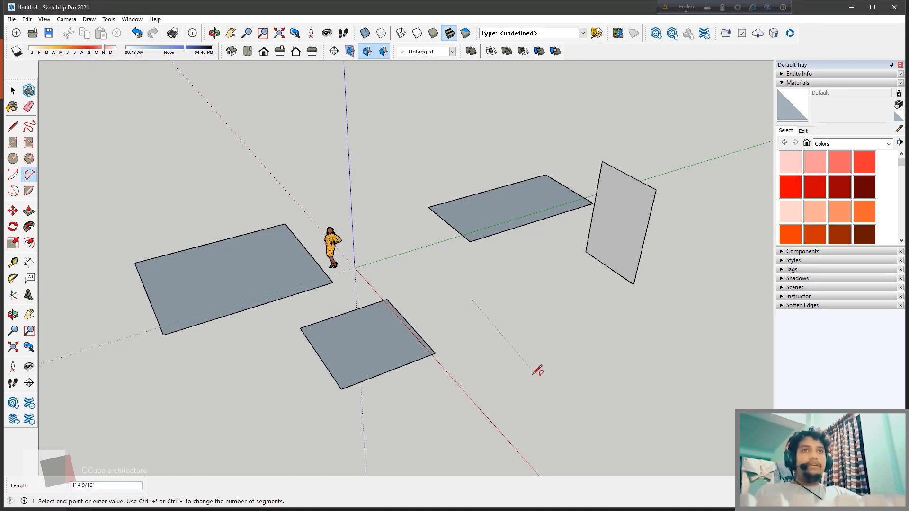
left_click(492, 374)
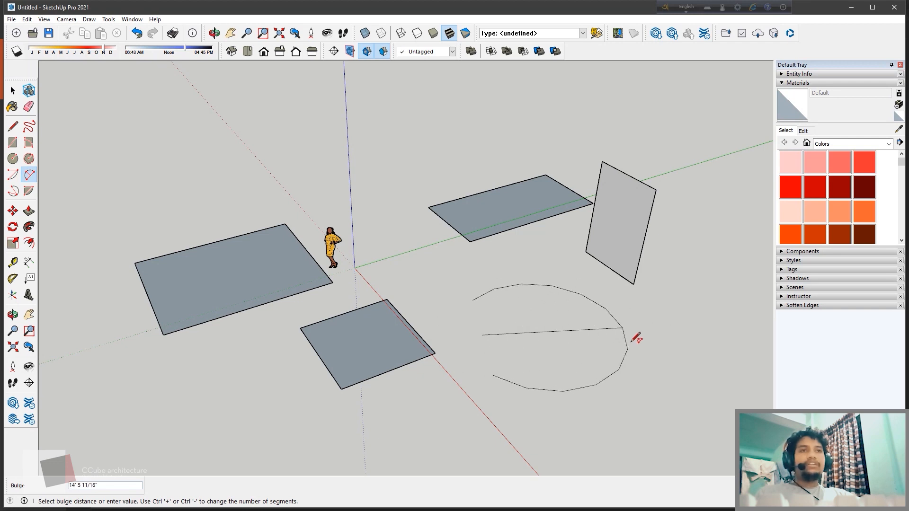
left_click(524, 334)
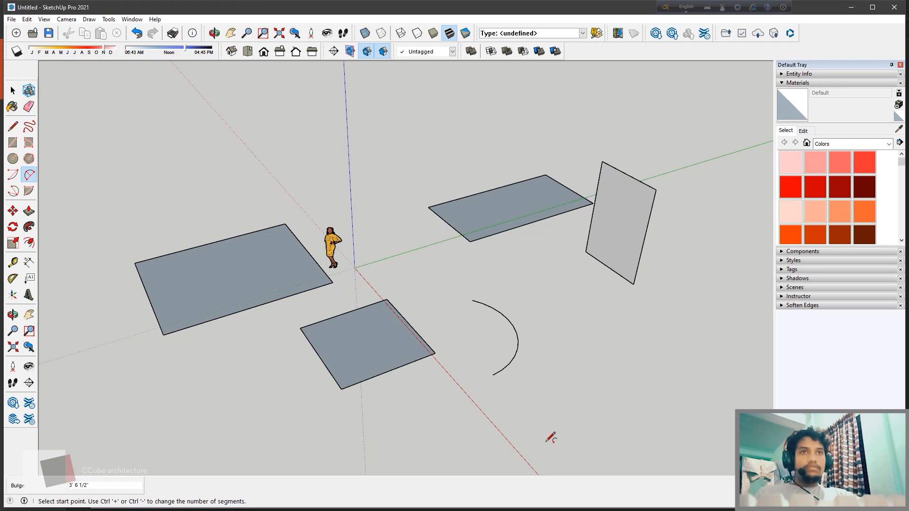
- Draw a second 2-point arc from the first arc's lower end, 10' long and bulging about 2' 9" the opposite way to form an S-curve
left_click(493, 375)
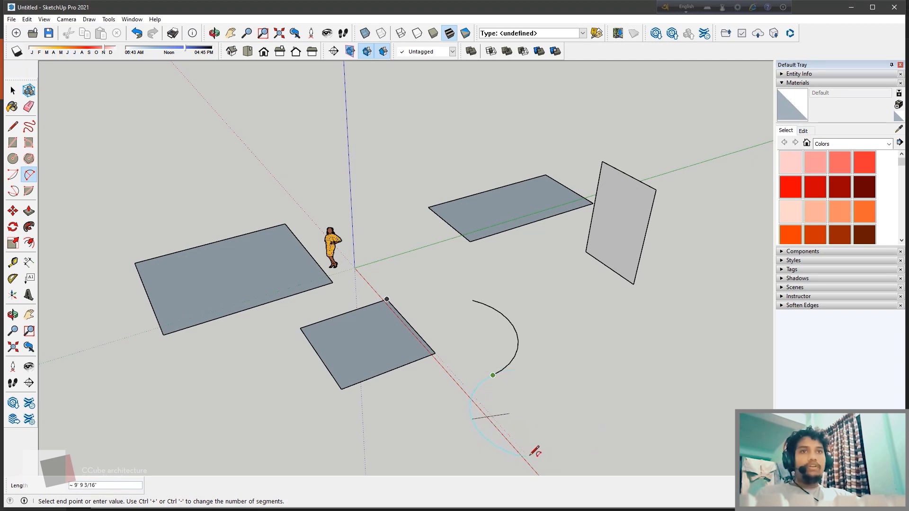
type("10'")
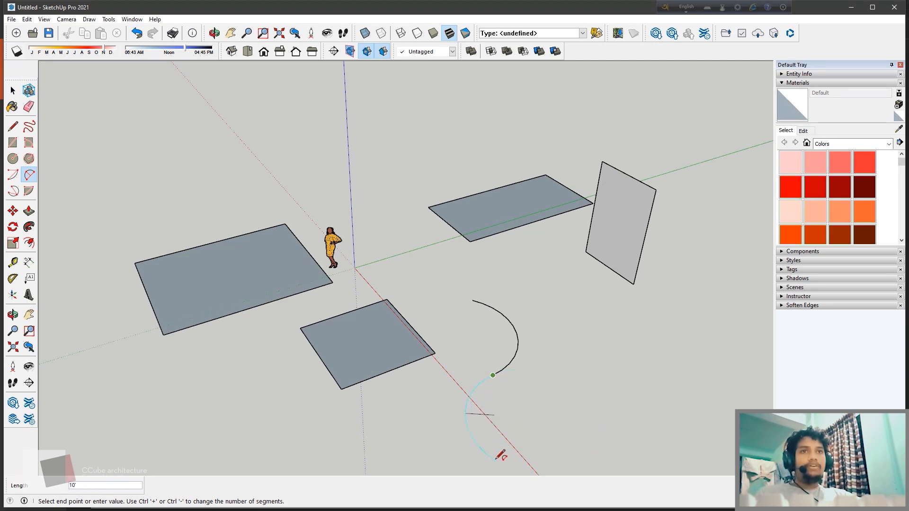
key("Return")
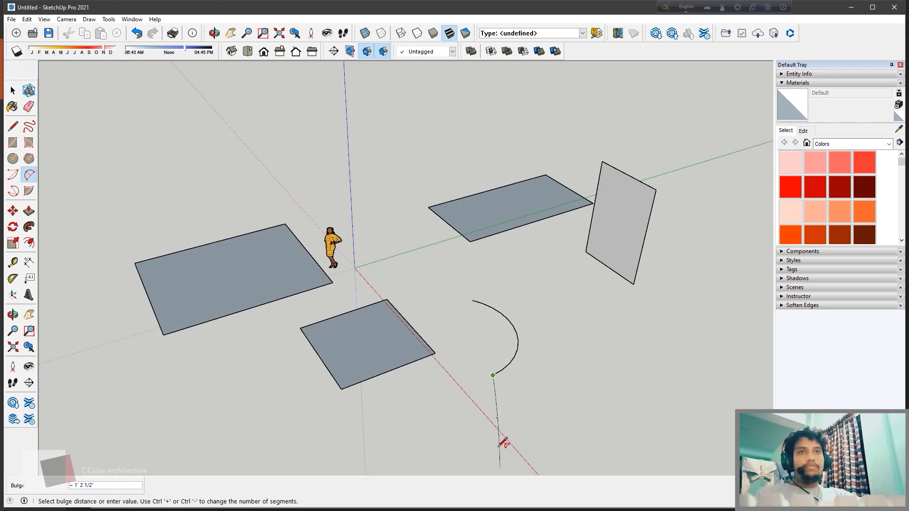
left_click(466, 418)
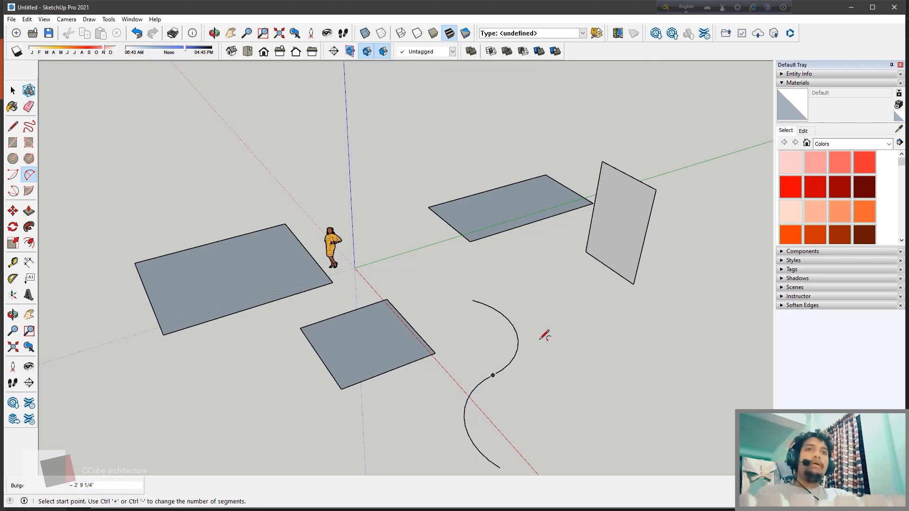
- Draw a 3-point arc on open ground between the S-curve and the upright rectangle
middle_click_drag(544, 337, 502, 308)
middle_click_drag(578, 380, 676, 441)
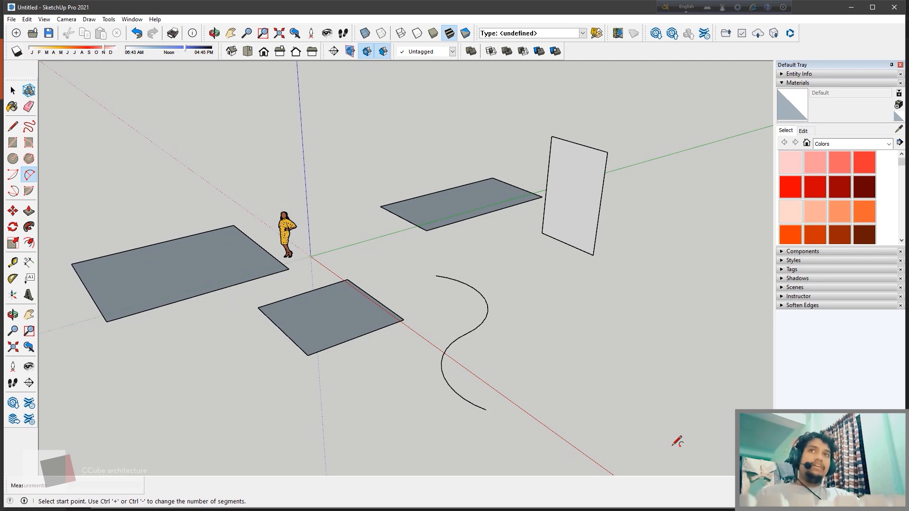
middle_click_drag(685, 309, 691, 365)
middle_click_drag(689, 420, 681, 417)
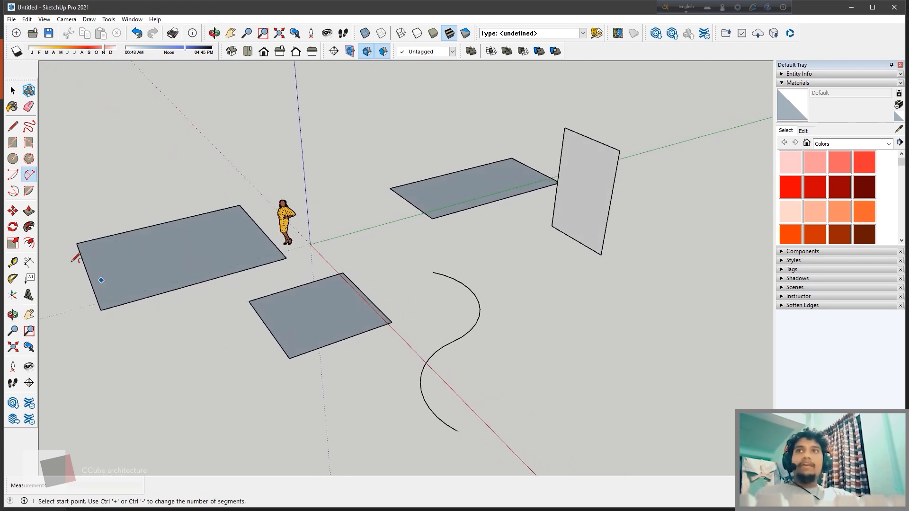
left_click(10, 192)
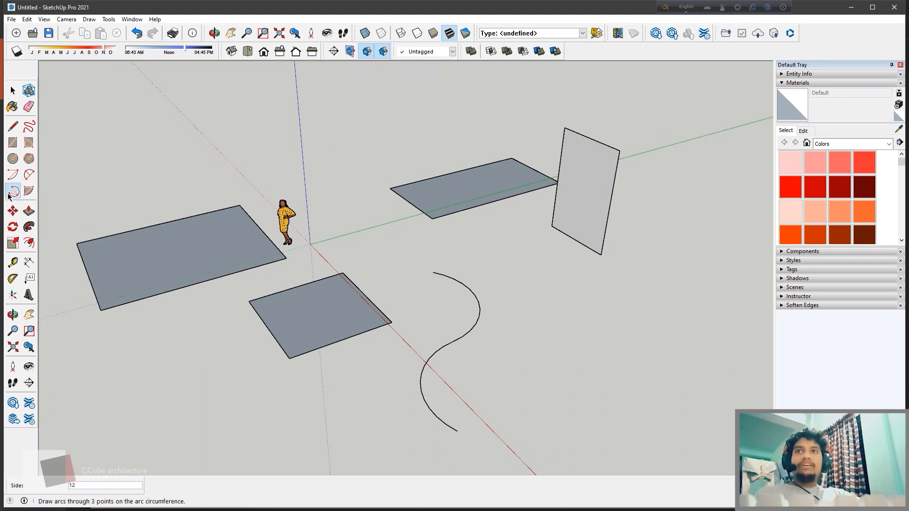
left_click(443, 346)
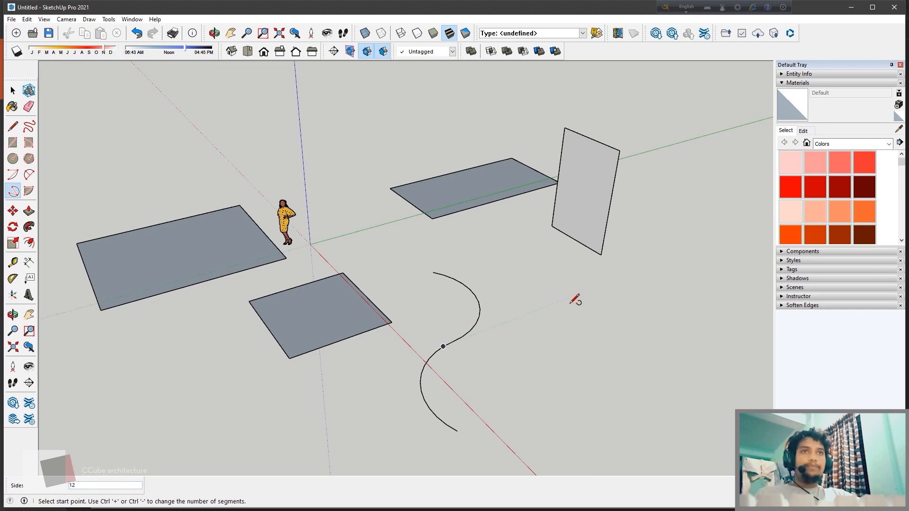
left_click(616, 299)
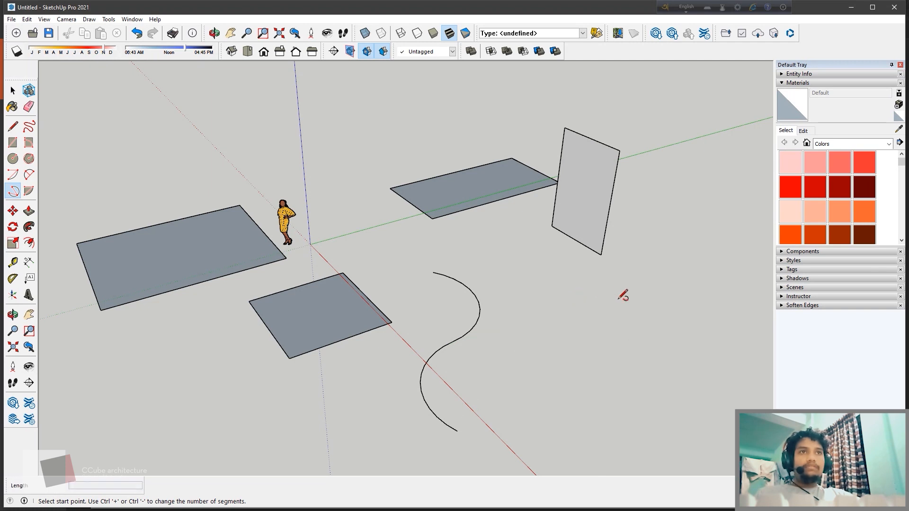
left_click(536, 332)
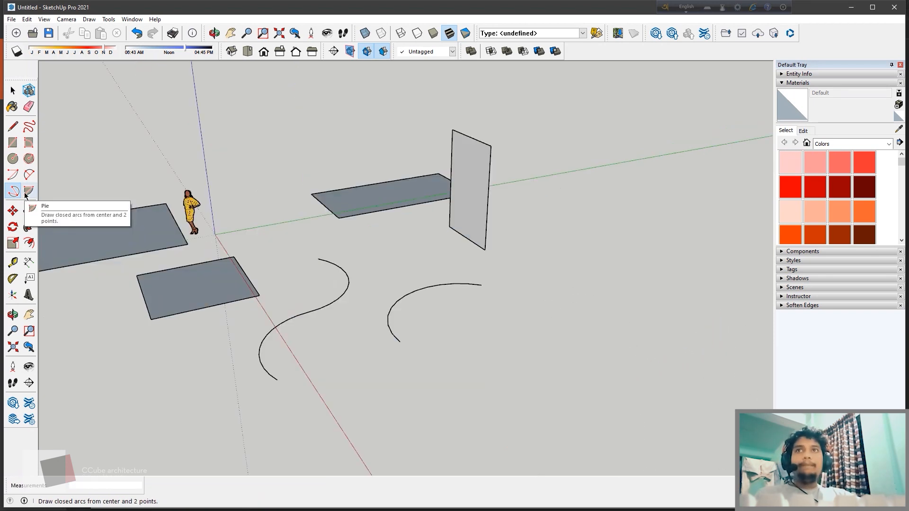
- Draw a pie-shaped sector on open ground beyond the 3-point arc with the Pie tool
left_click(27, 192)
left_click(628, 304)
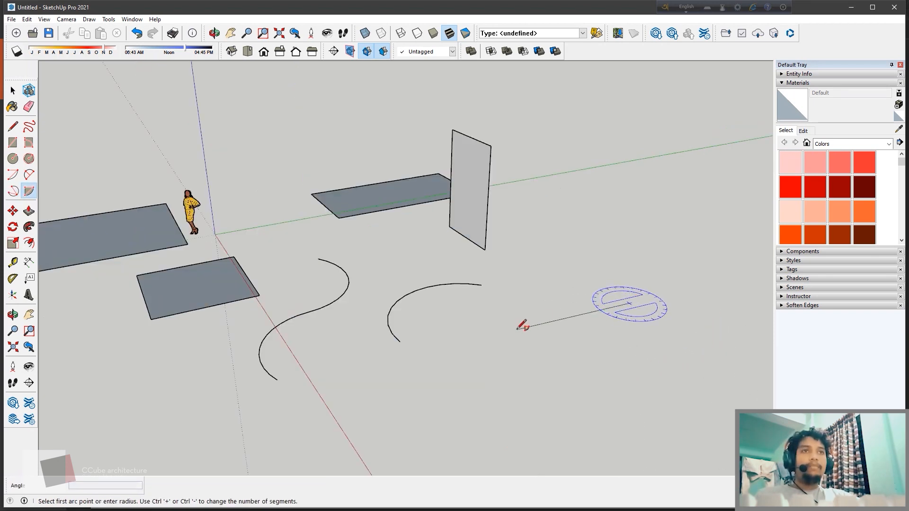
left_click(516, 330)
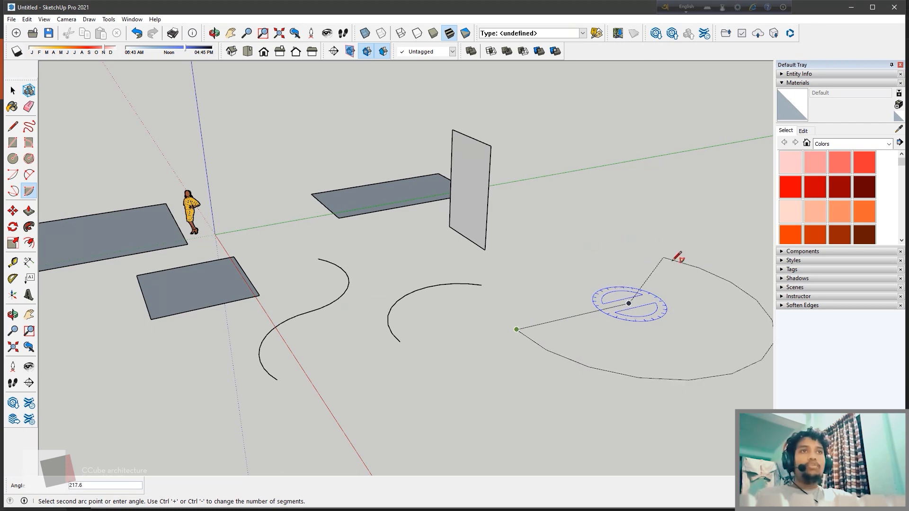
left_click(649, 374)
- Look over the drawn rectangles, the S-curve, the 3-point arc and the pie sector from several angles
middle_click_drag(525, 387, 445, 371)
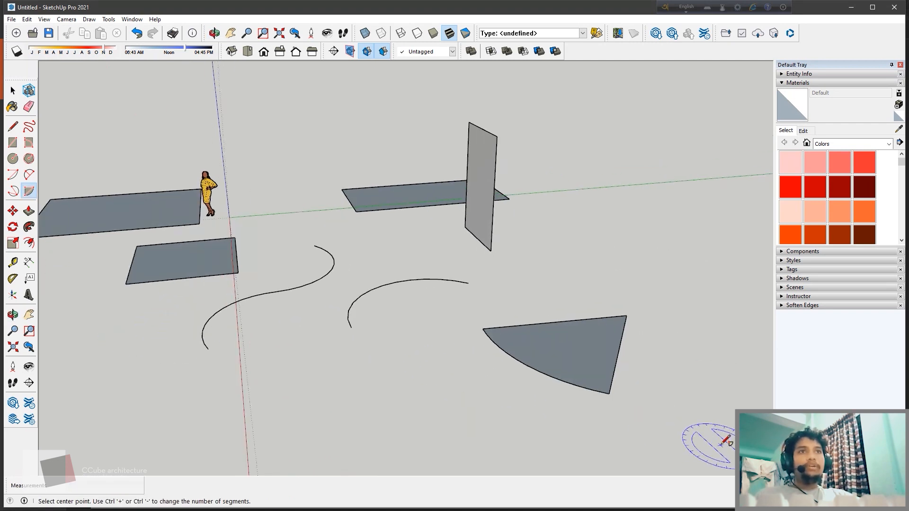
scroll(726, 441, "up", 1)
left_click(13, 91)
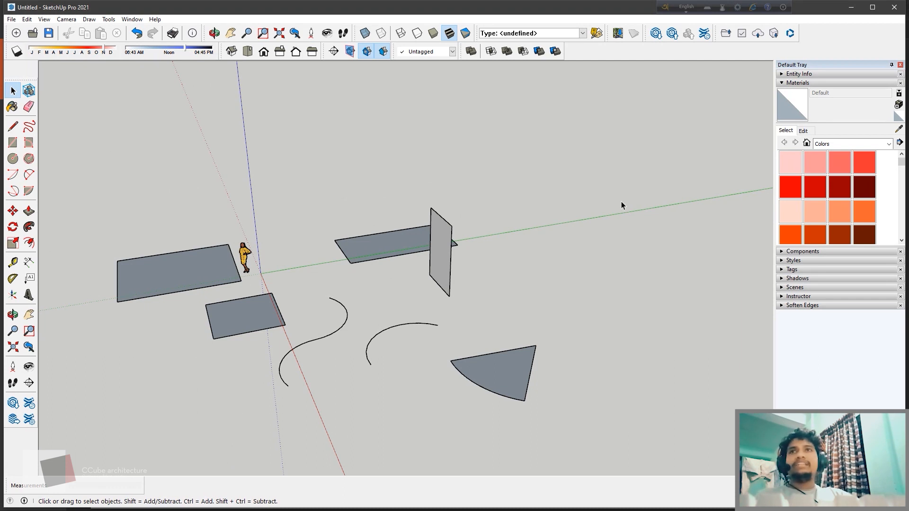
middle_click_drag(499, 250, 515, 263)
middle_click_drag(450, 371, 433, 359)
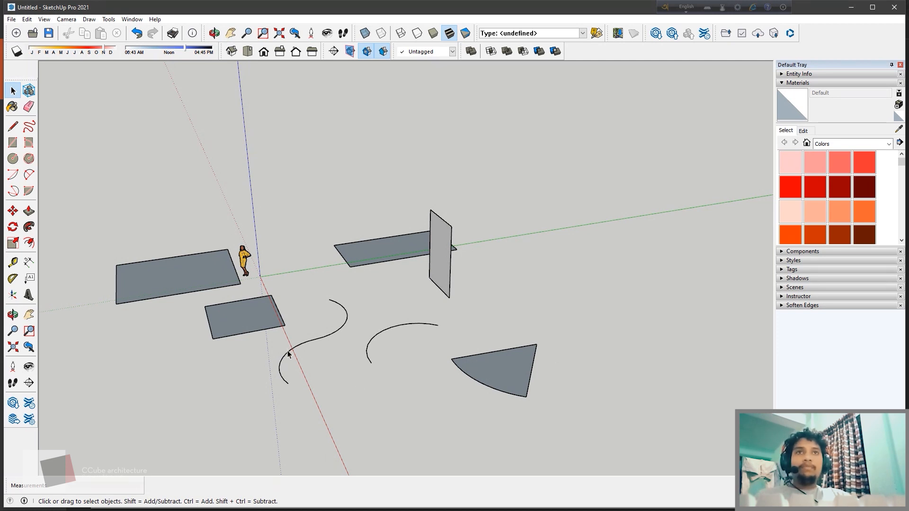
scroll(250, 353, "up", 1)
middle_click_drag(250, 353, 288, 342)
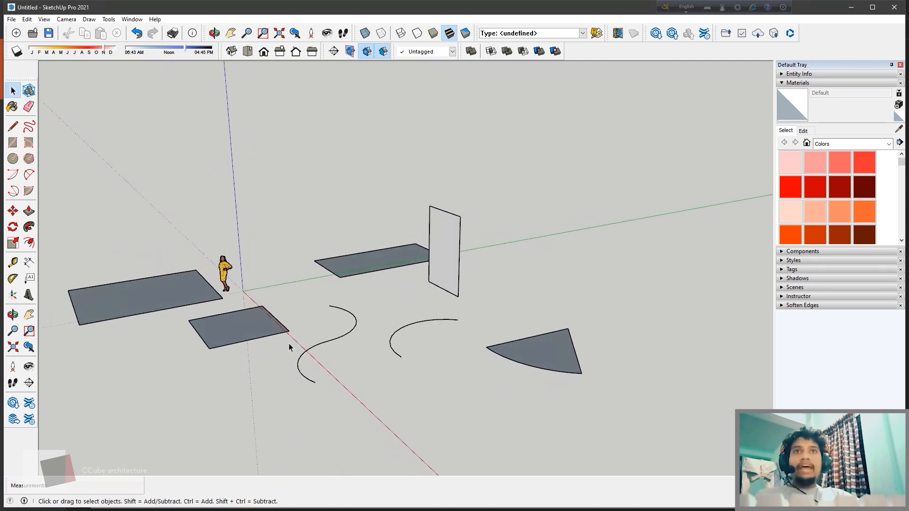
scroll(218, 360, "down", 4)
scroll(81, 382, "up", 2)
middle_click_drag(81, 382, 99, 413)
scroll(98, 412, "up", 2)
left_click(13, 126)
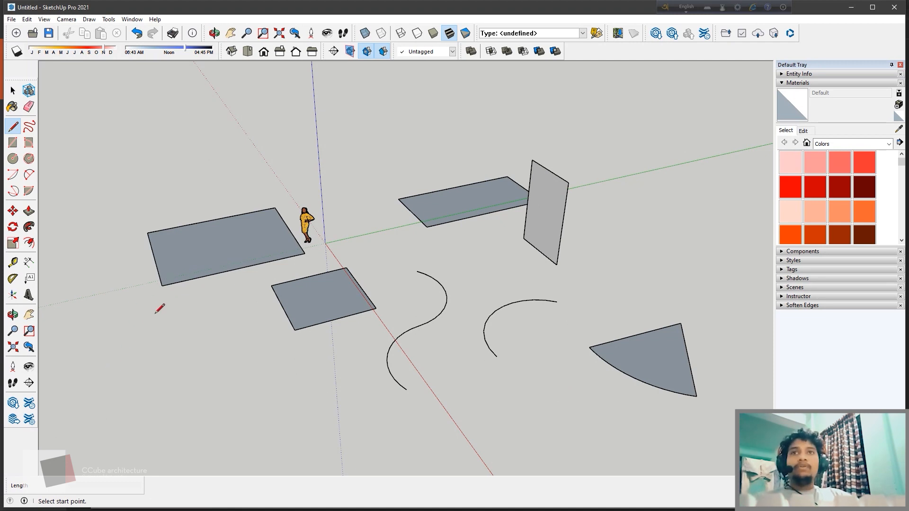
scroll(105, 267, "up", 5)
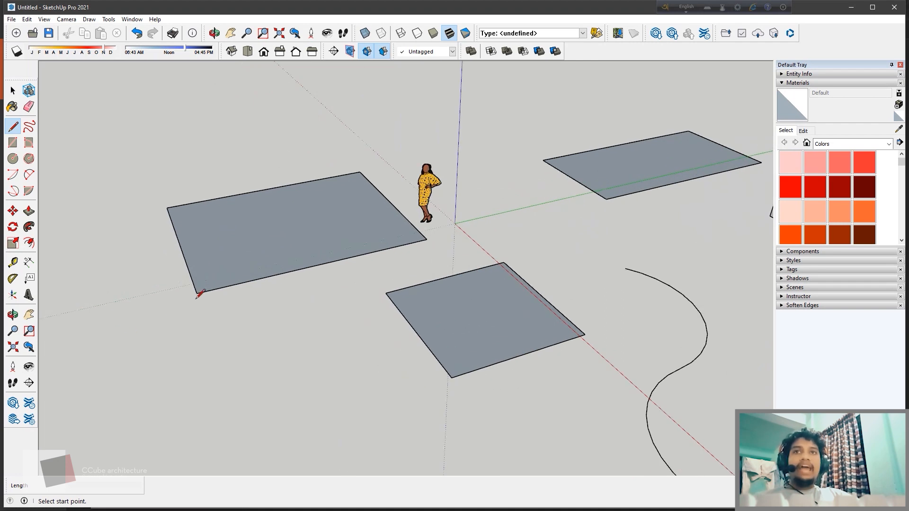
left_click(199, 295)
key("Escape")
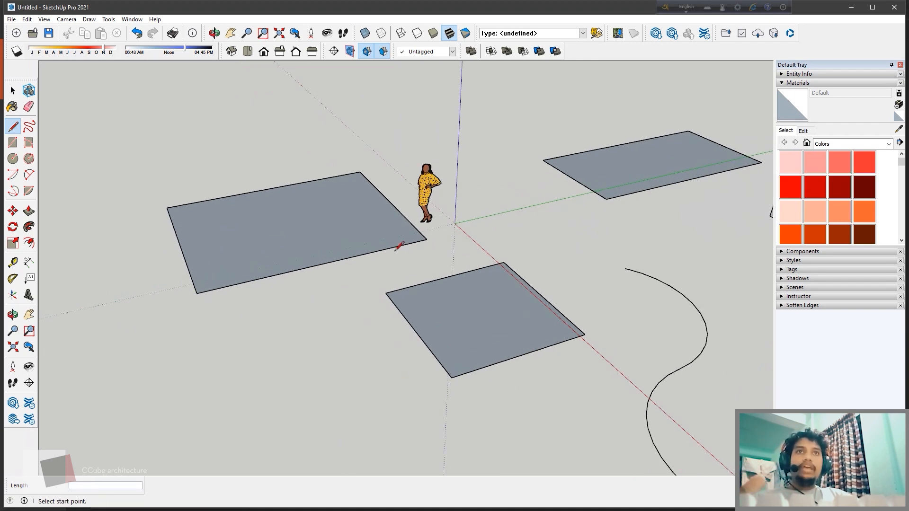
left_click(426, 240)
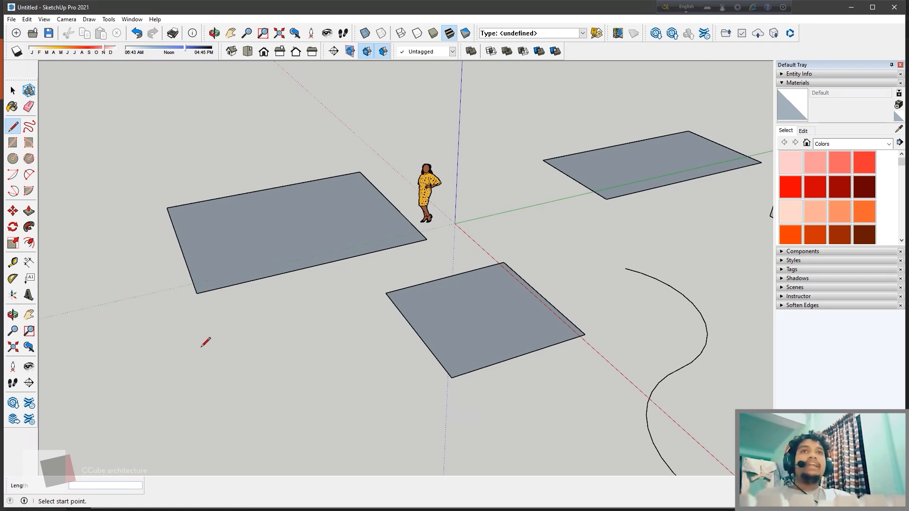
- Draw a single line of about 11' 9 1/2" parallel to the green axis, on open ground in front of the large rectangle beside the figure
scroll(205, 342, "down", 3)
middle_click_drag(205, 342, 158, 428)
scroll(66, 410, "up", 1)
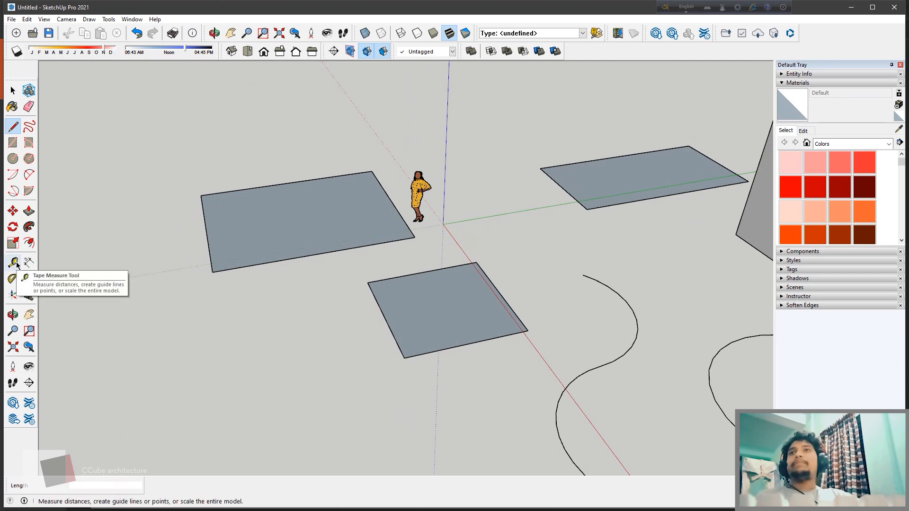
mouse_move(177, 294)
middle_mouse_down()
mouse_move(131, 369)
mouse_move(171, 360)
middle_mouse_up()
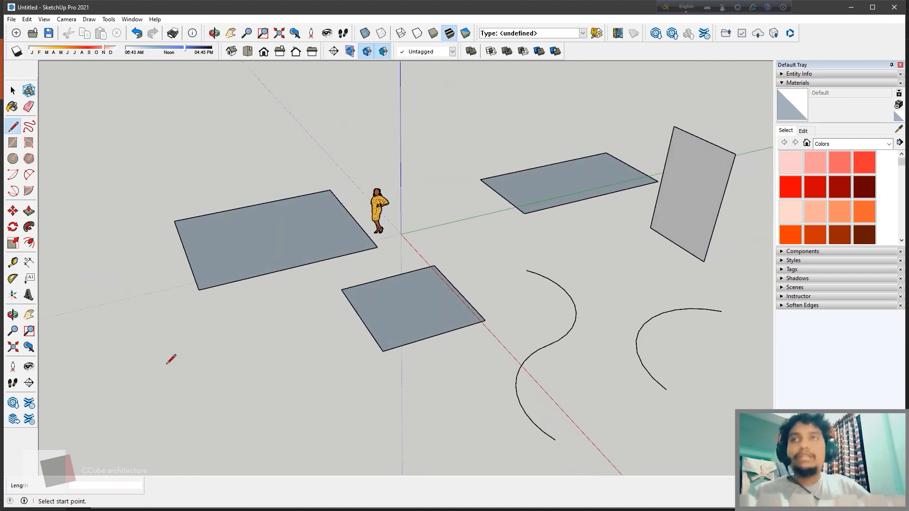
left_click(137, 388)
left_click(282, 347)
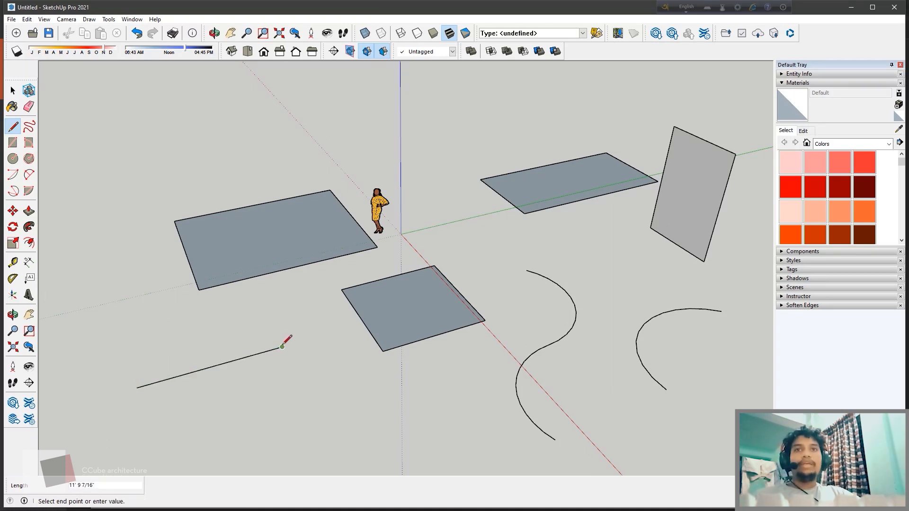
key("Escape")
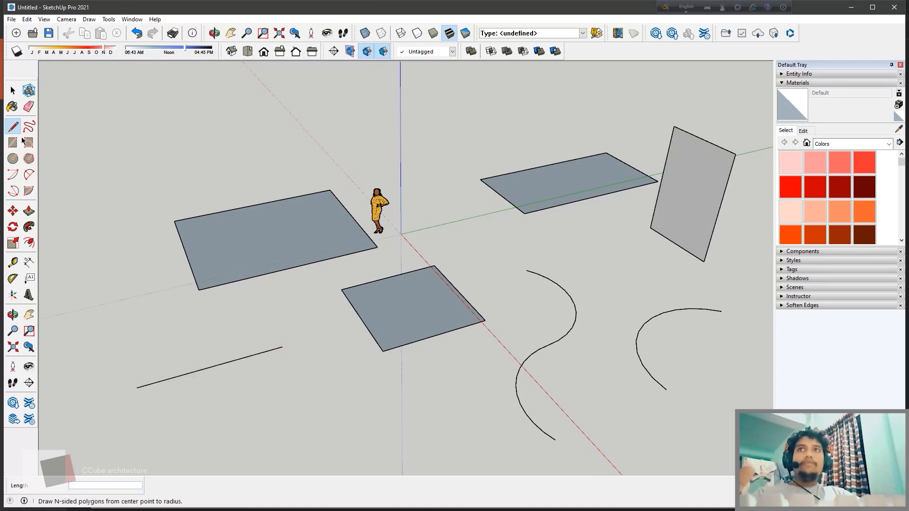
- Divide the new single line into 6 equal segments and check a division point with the Line tool
left_click(12, 91)
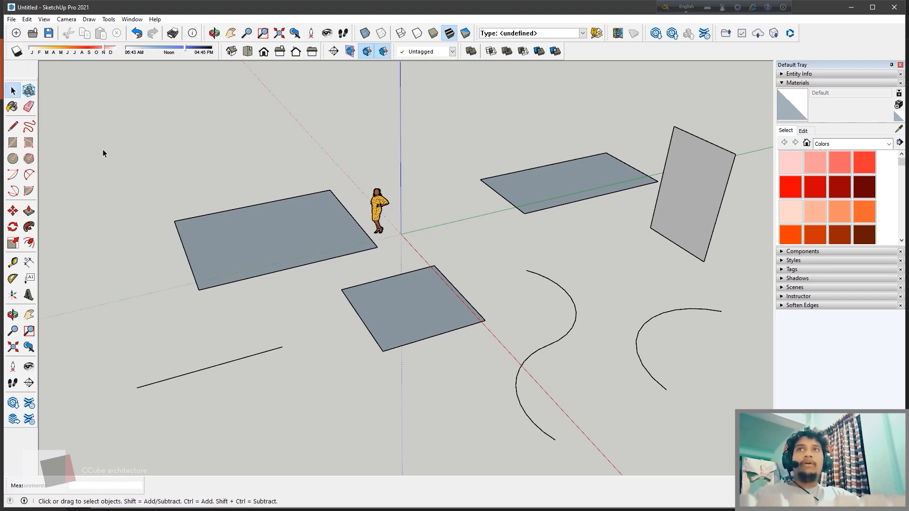
left_click(206, 373)
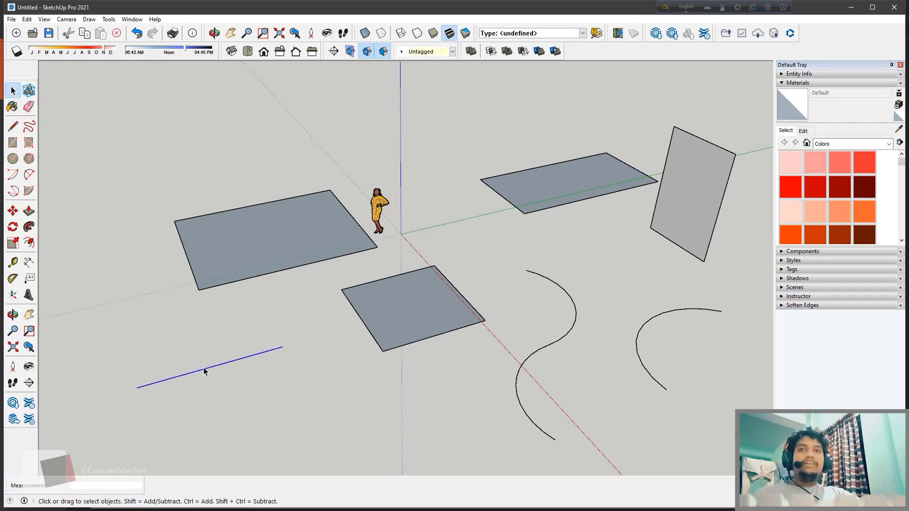
right_click(204, 372)
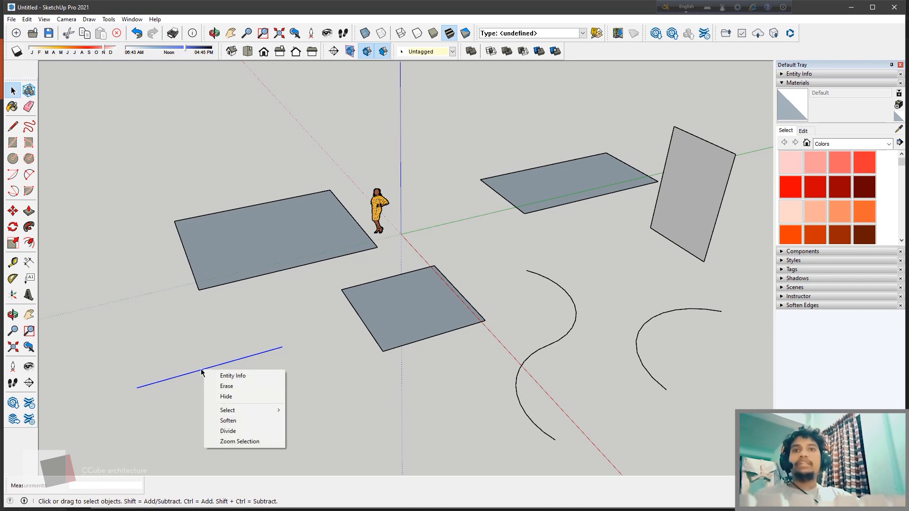
left_click(243, 432)
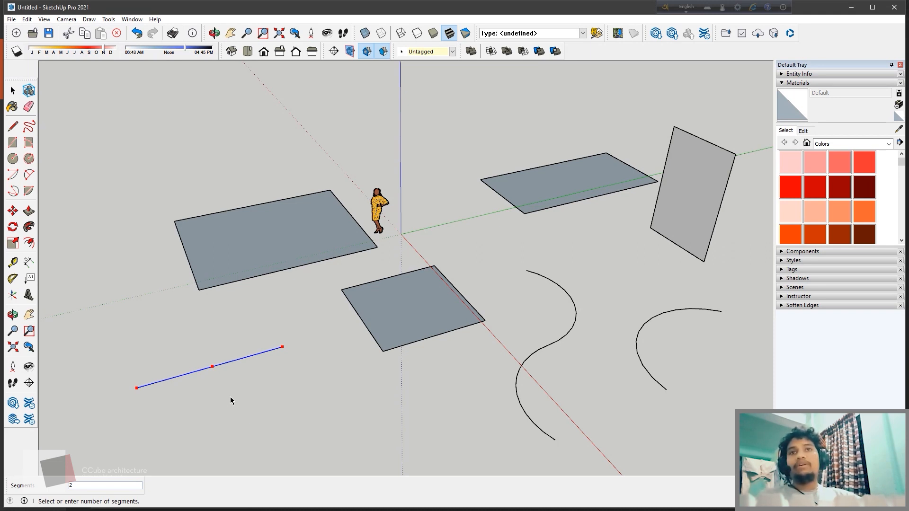
type("4")
key("Return")
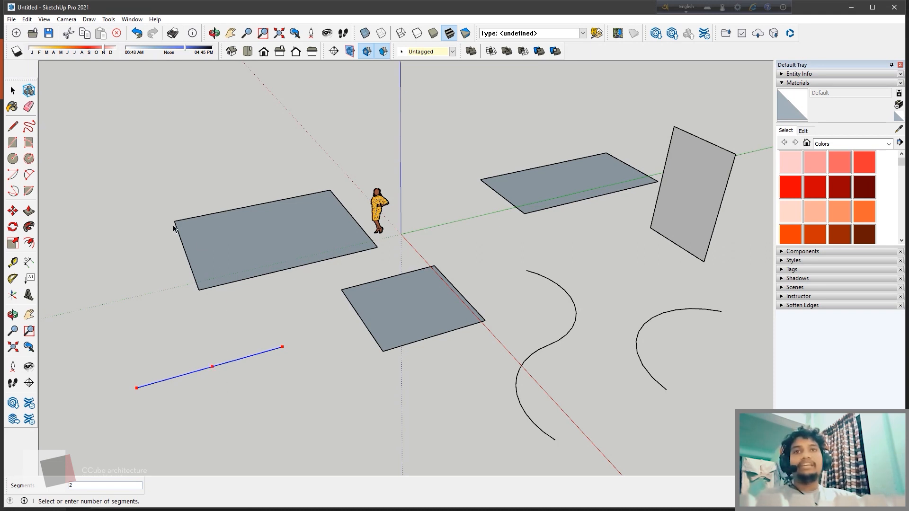
type("16")
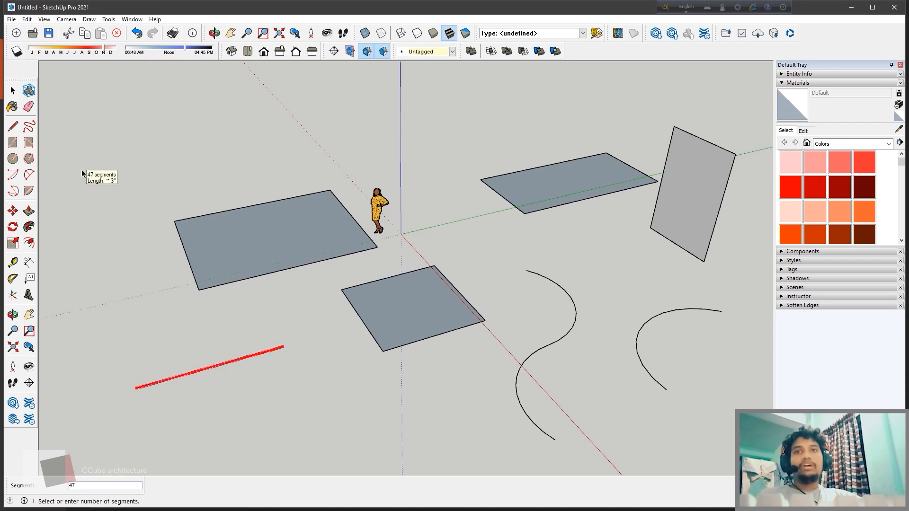
key("Return")
type("9")
key("Return")
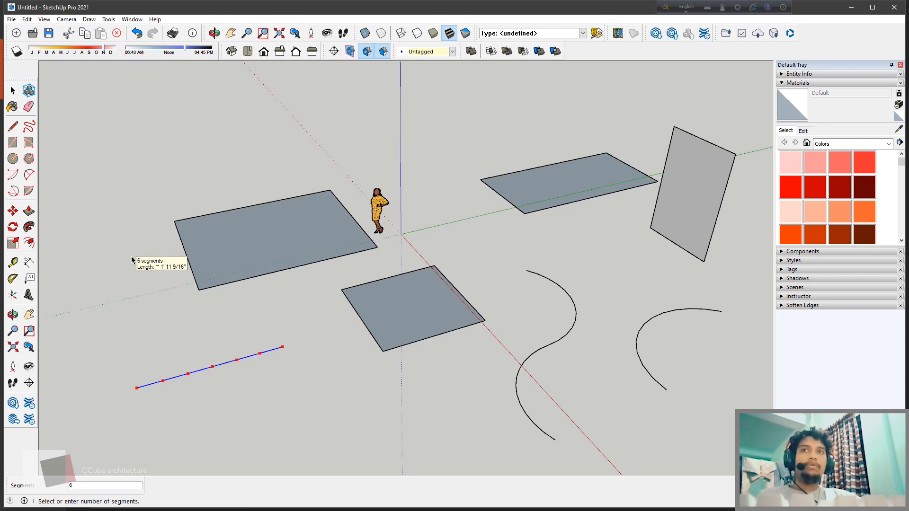
left_click(131, 260)
left_click(13, 128)
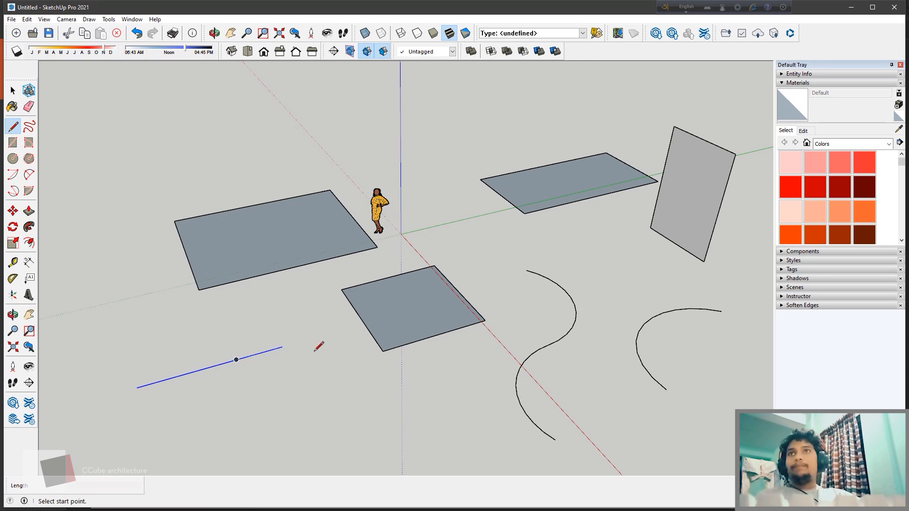
left_click(12, 90)
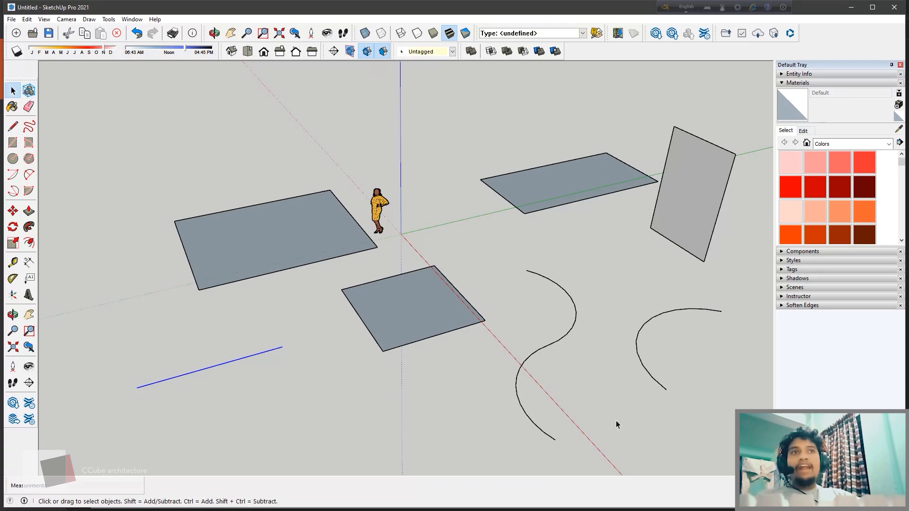
middle_click_drag(616, 420, 233, 196)
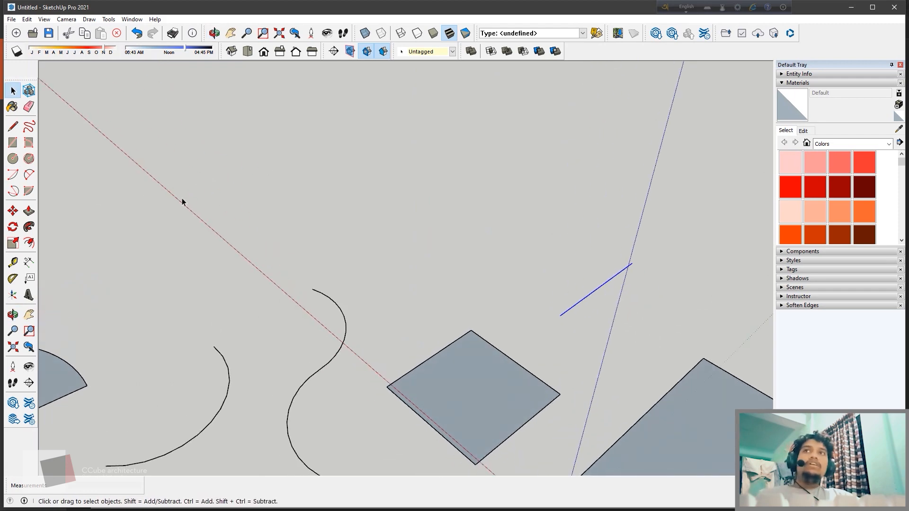
middle_click_drag(179, 201, 645, 219)
scroll(424, 229, "down", 1)
middle_click_drag(350, 258, 587, 260)
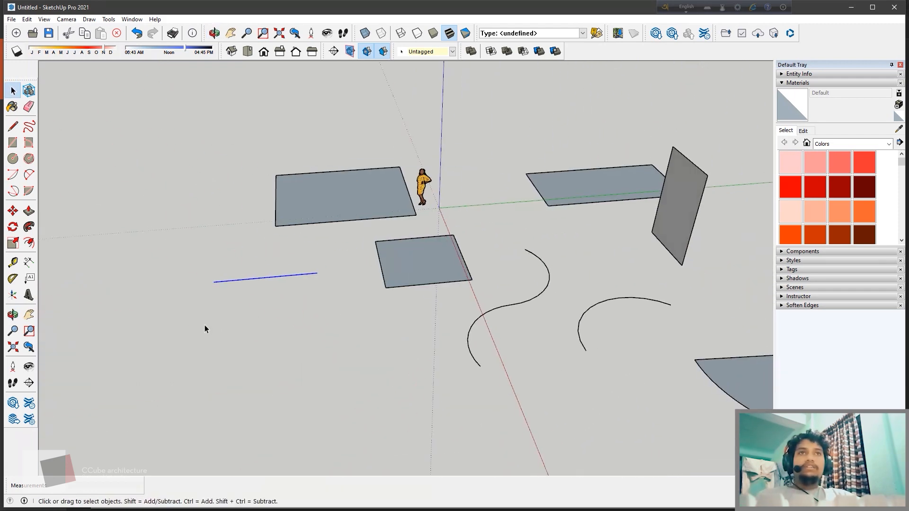
middle_click_drag(205, 325, 321, 314)
scroll(321, 314, "down", 2)
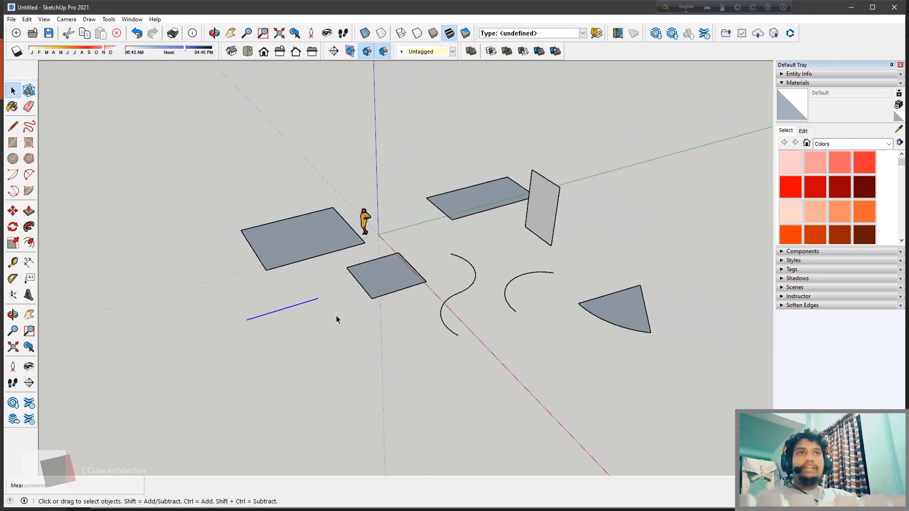
scroll(687, 397, "up", 1)
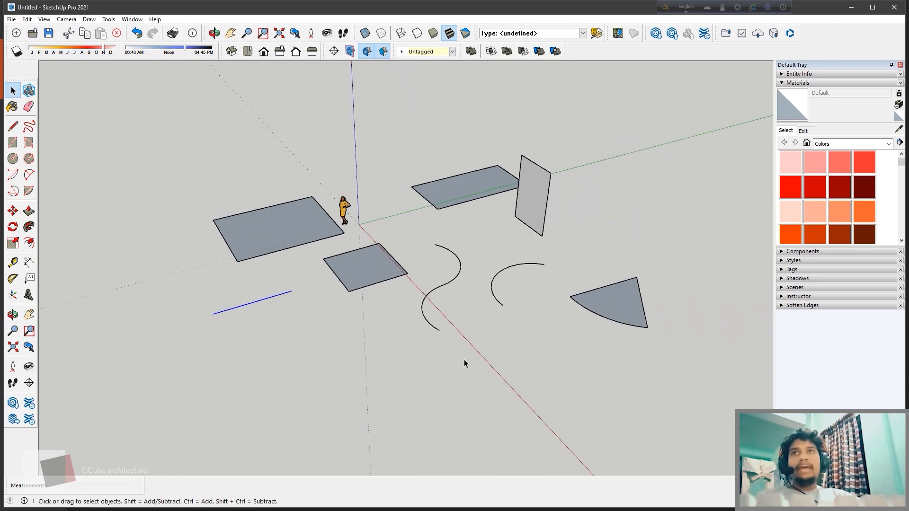